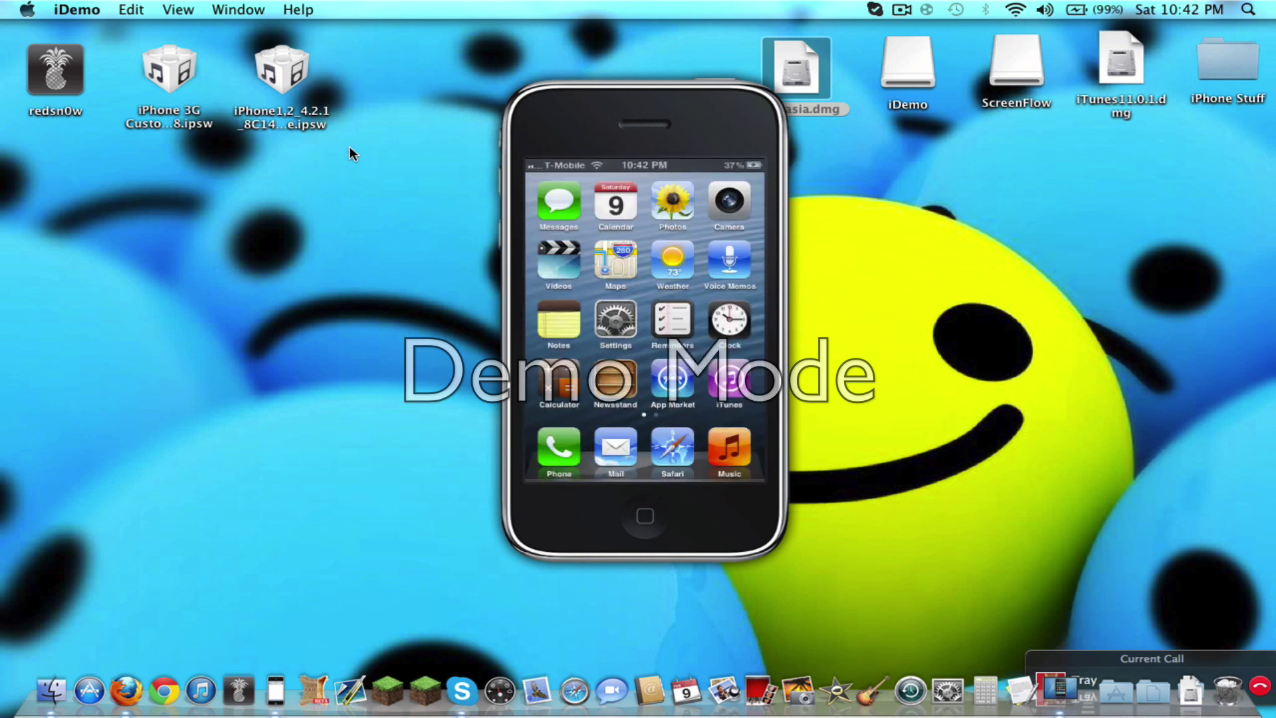
- Arrange the iPhone 3G custom IPSW and the iPhone1,2_4.2.1_8C148_Restore IPSW next to redsn0w on the desktop
drag(350, 153, 117, 36)
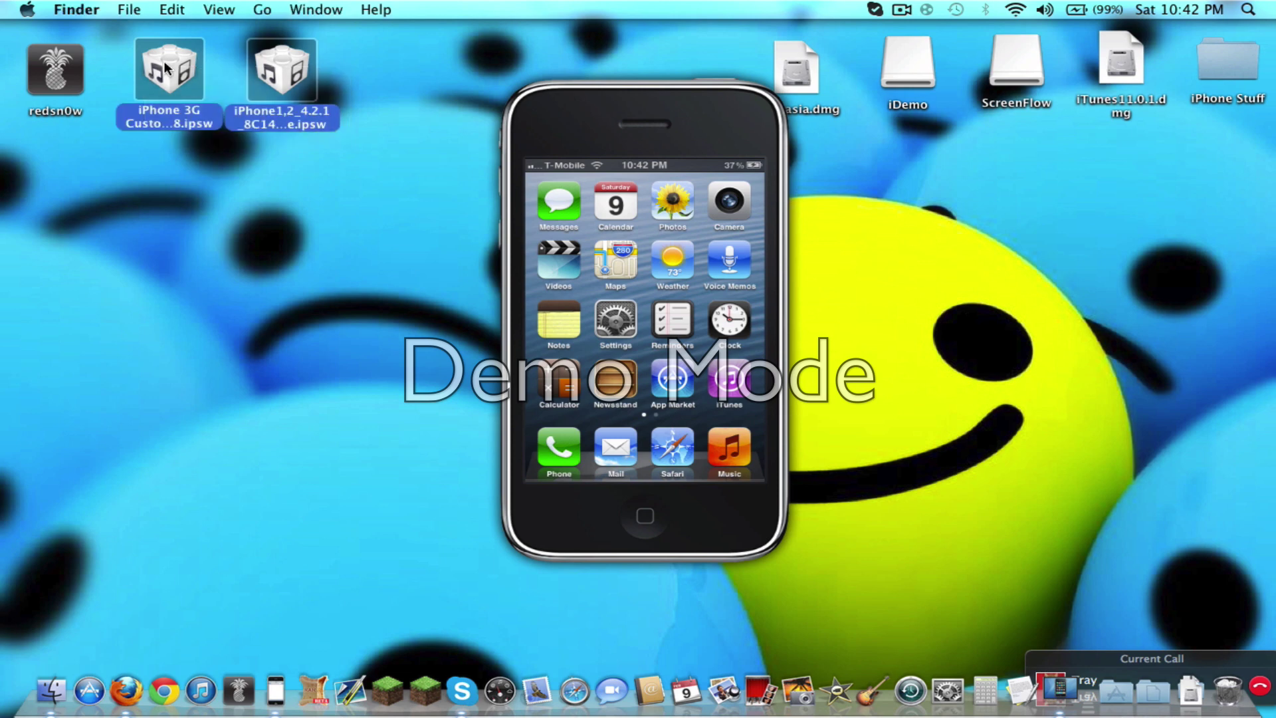
drag(166, 73, 48, 158)
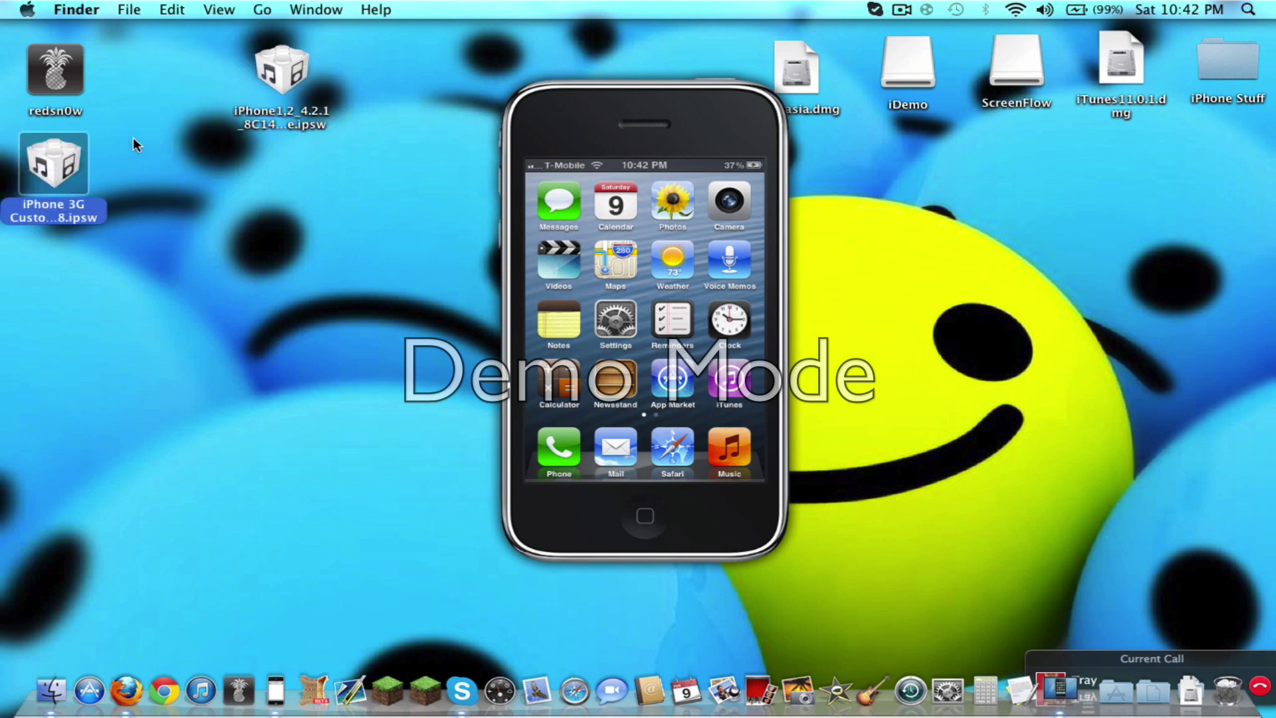
drag(278, 81, 225, 167)
click(271, 82)
click(71, 69)
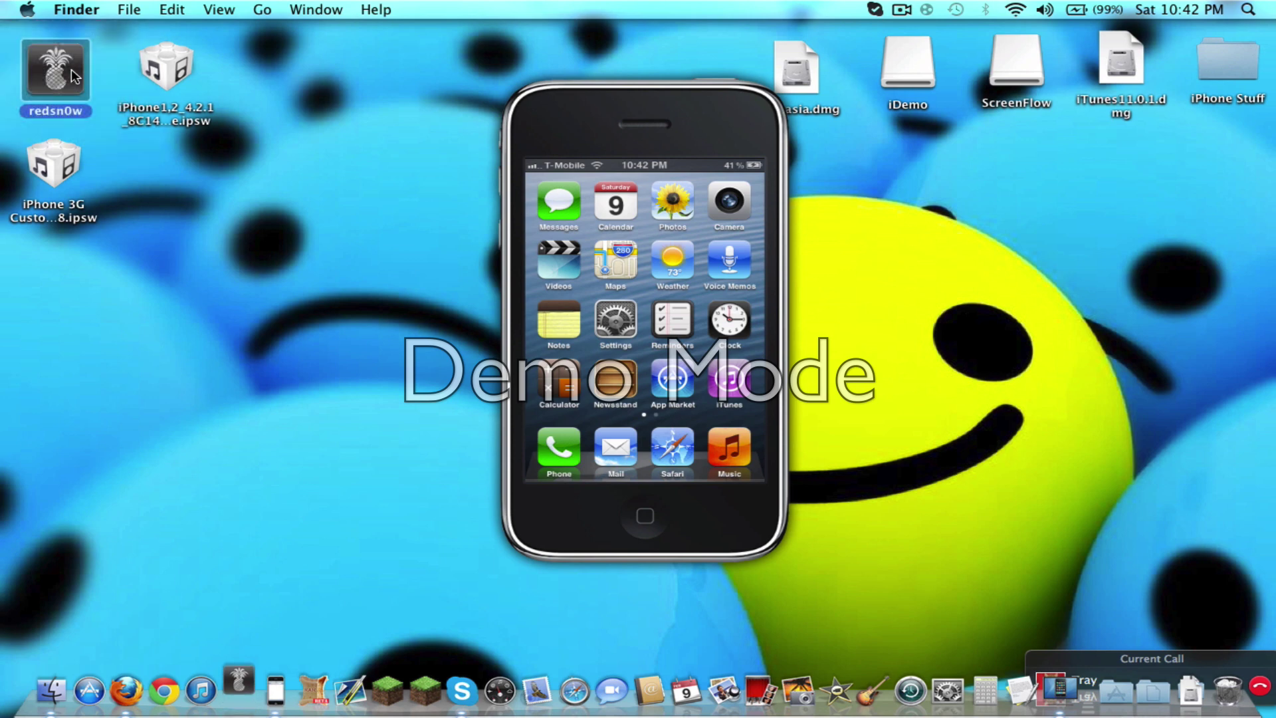
click(559, 133)
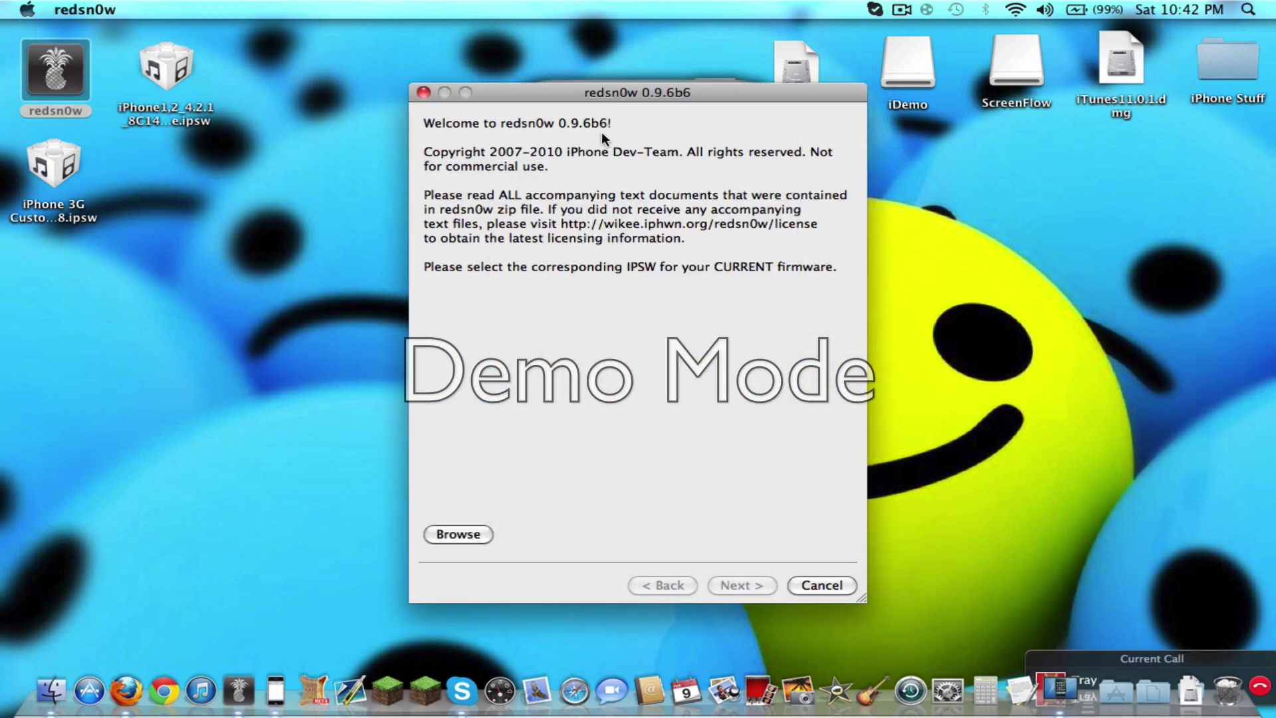
click(423, 92)
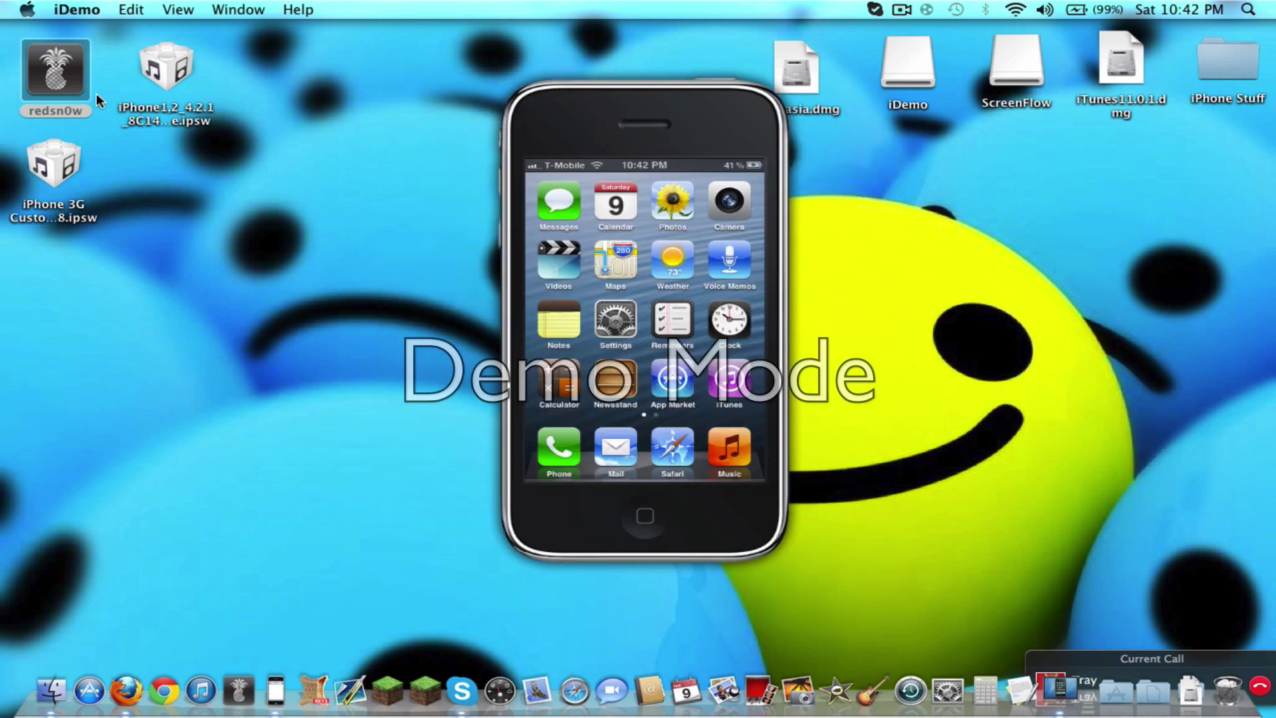
- Launch redsn0w and load the stock firmware file iPhone1,2_4.2.1_8C148_Restore.ipsw from the Desktop
double_click(76, 82)
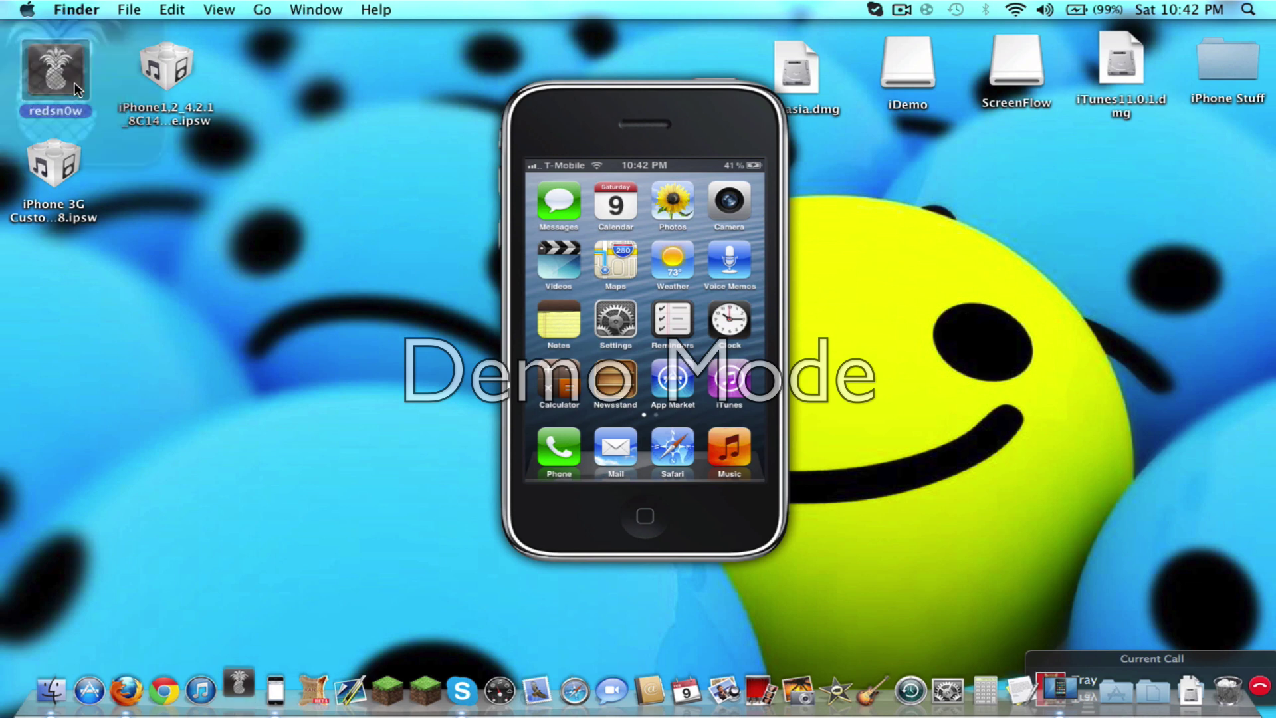
click(437, 532)
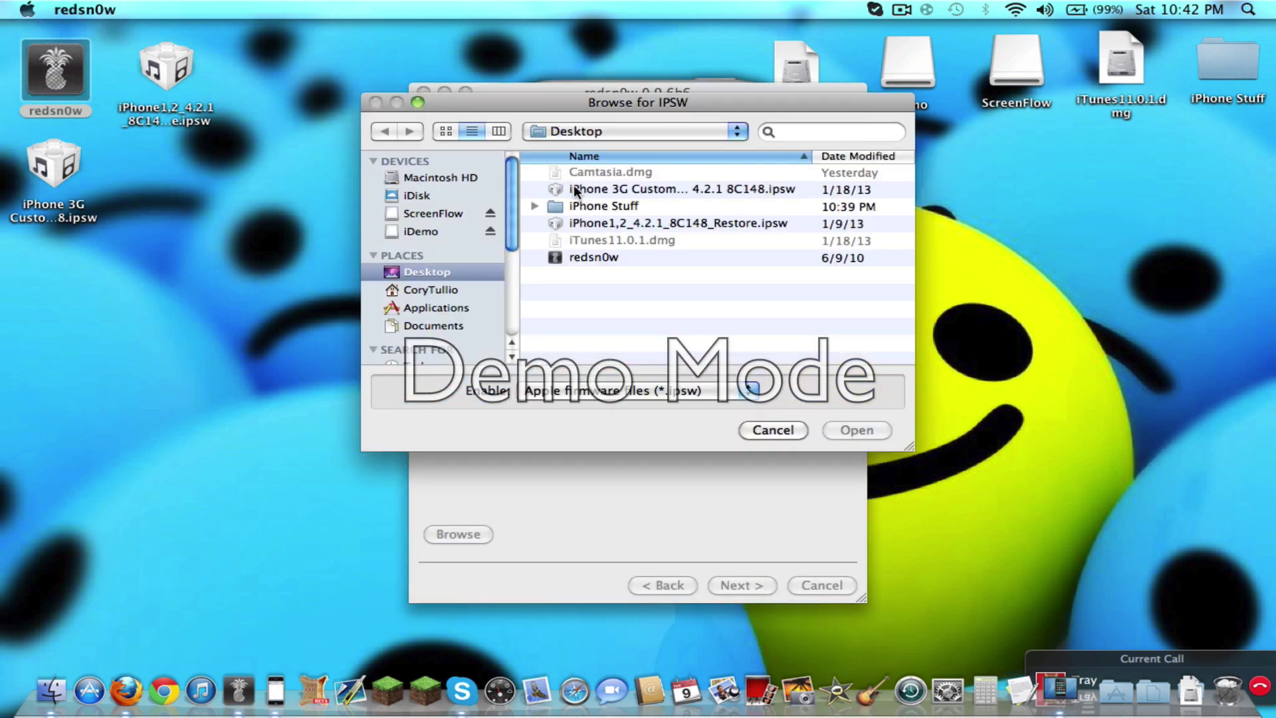
click(704, 223)
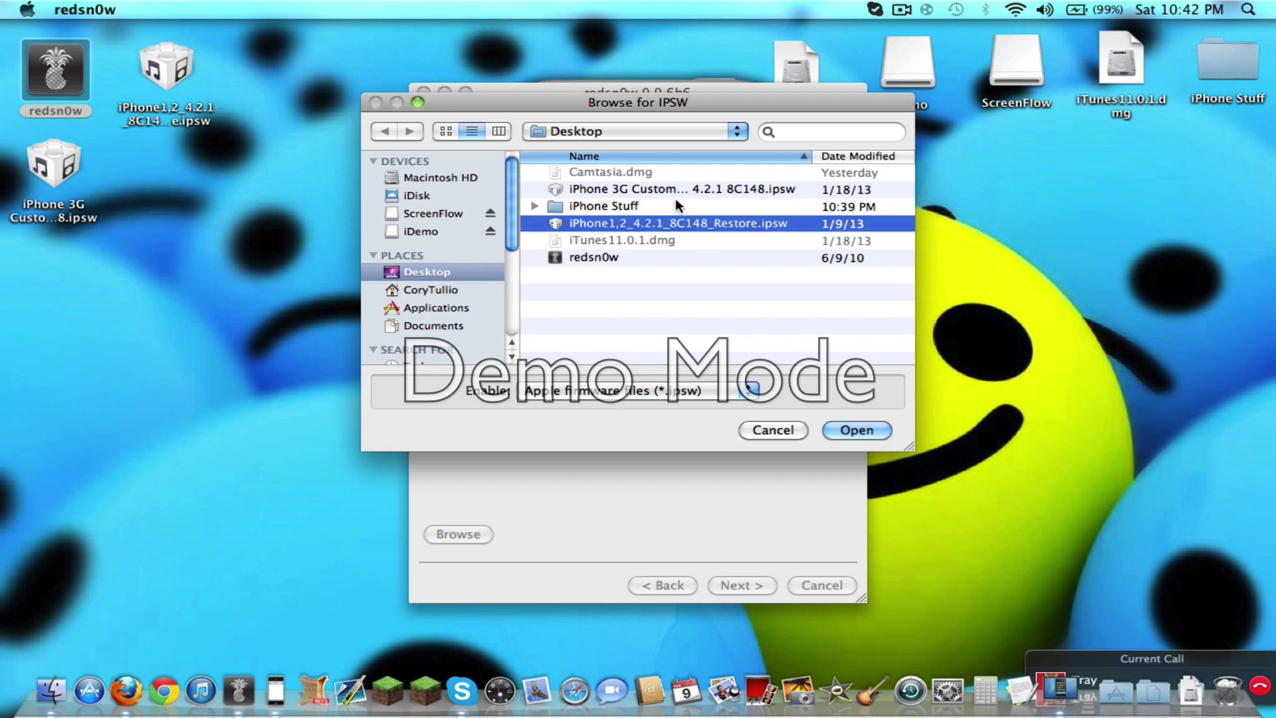
click(830, 430)
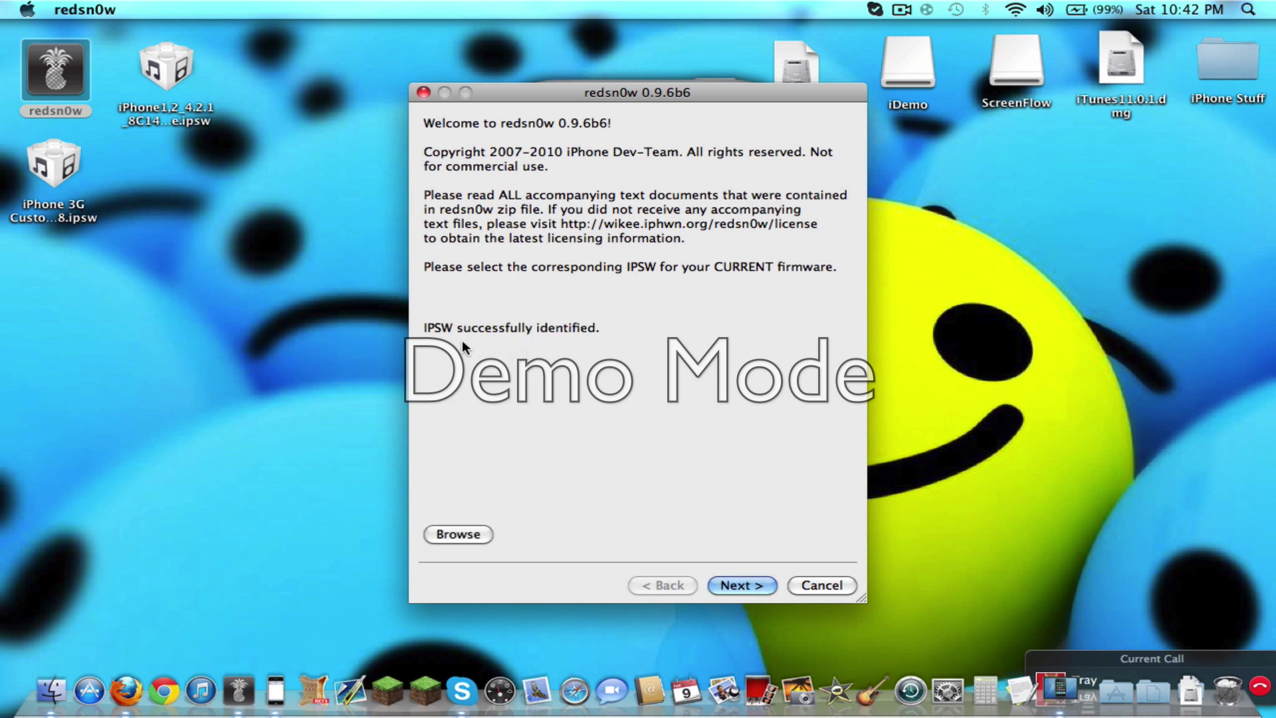
- Separate the redsn0w window from the iDemo phone window and start preparing the jailbreak data with the loaded IPSW
drag(666, 94, 664, 205)
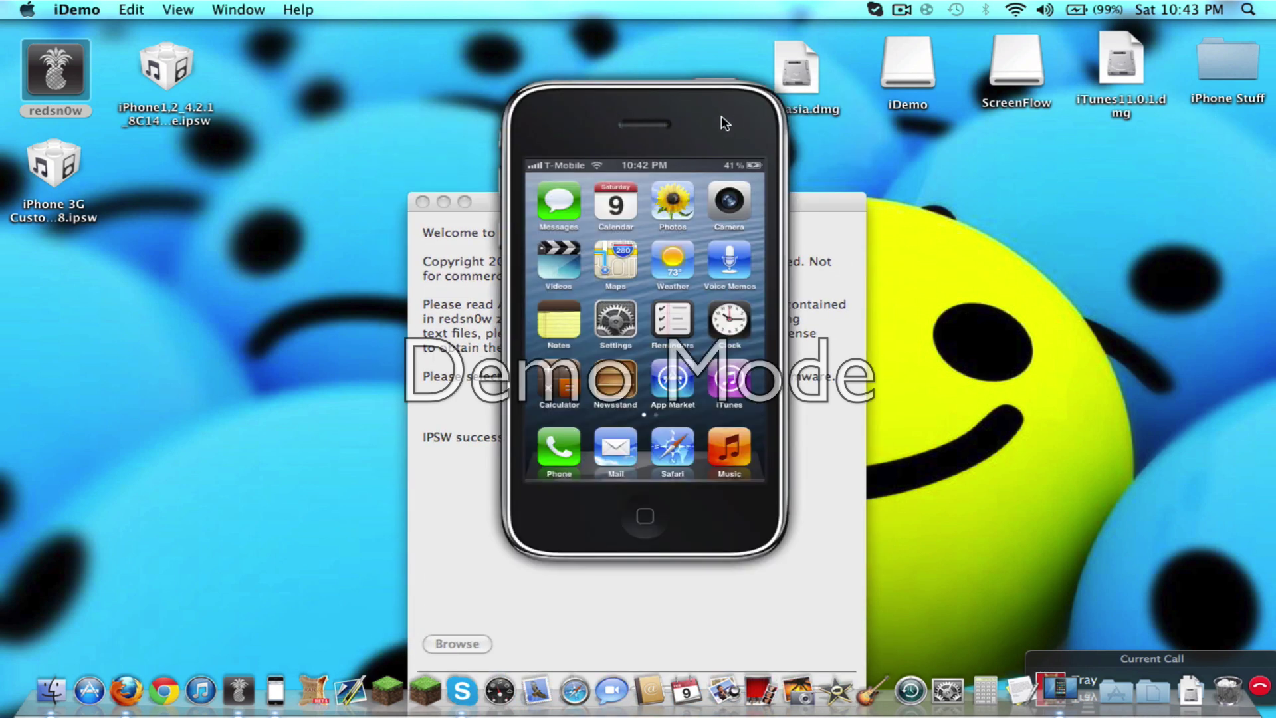
drag(723, 122, 1158, 122)
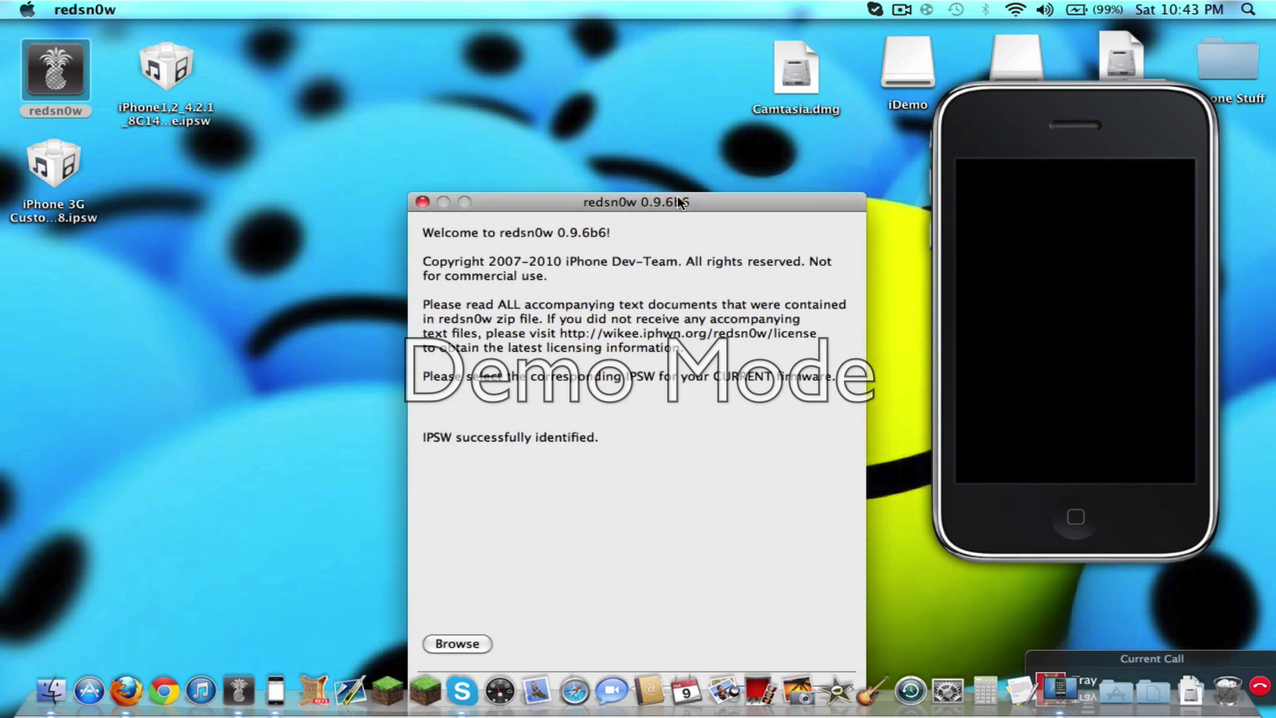
drag(716, 194, 673, 70)
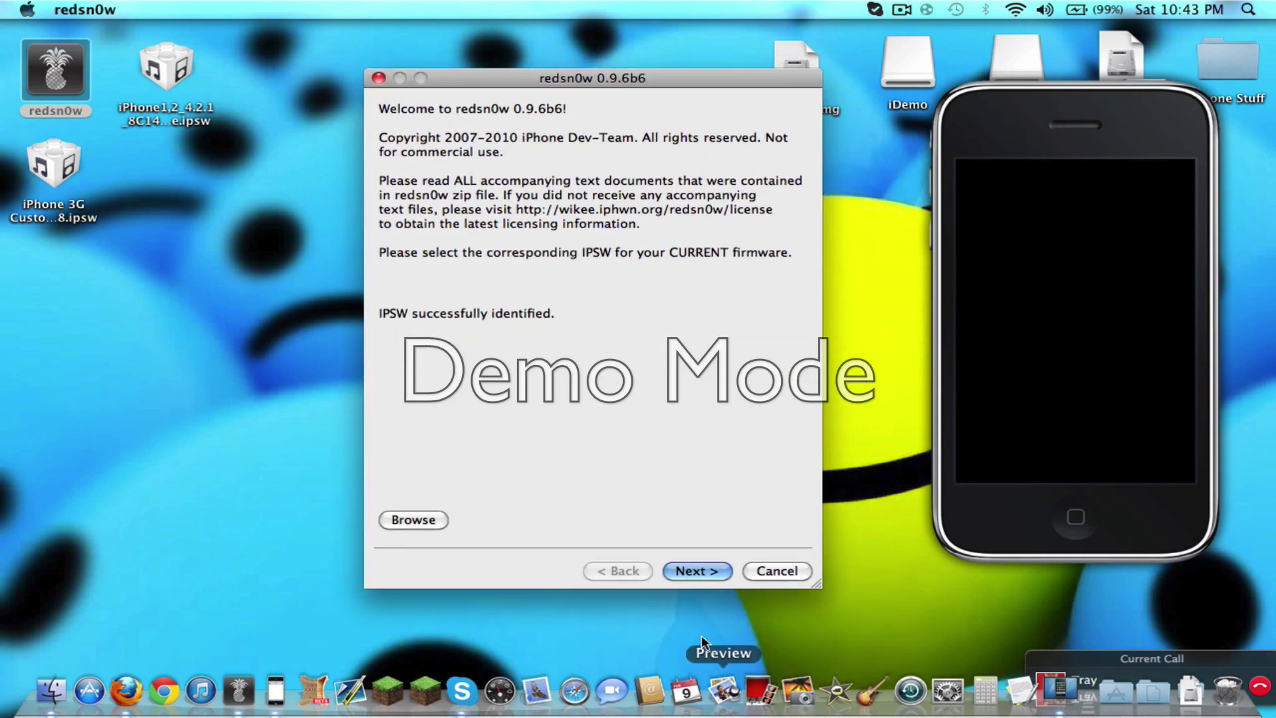
click(694, 571)
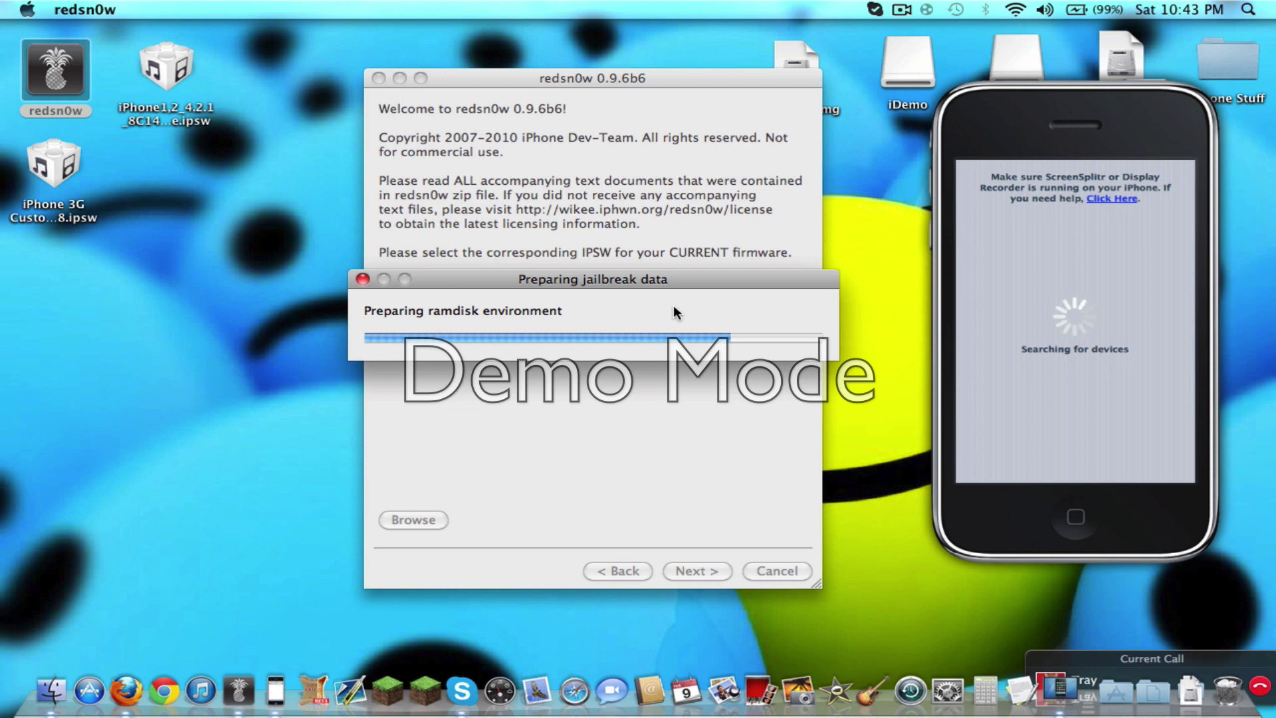
- Move the iDemo phone window mostly off screen, bring redsn0w to the front and reposition its window
click(979, 139)
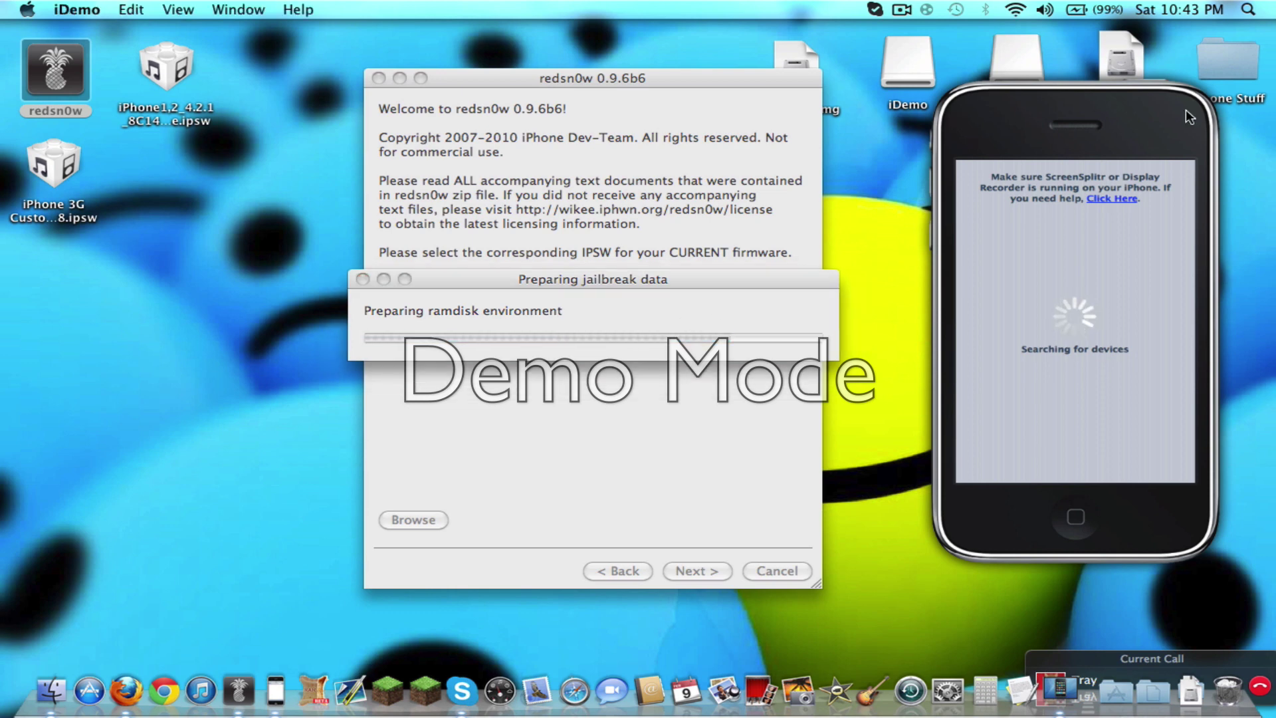
drag(988, 127, 1266, 133)
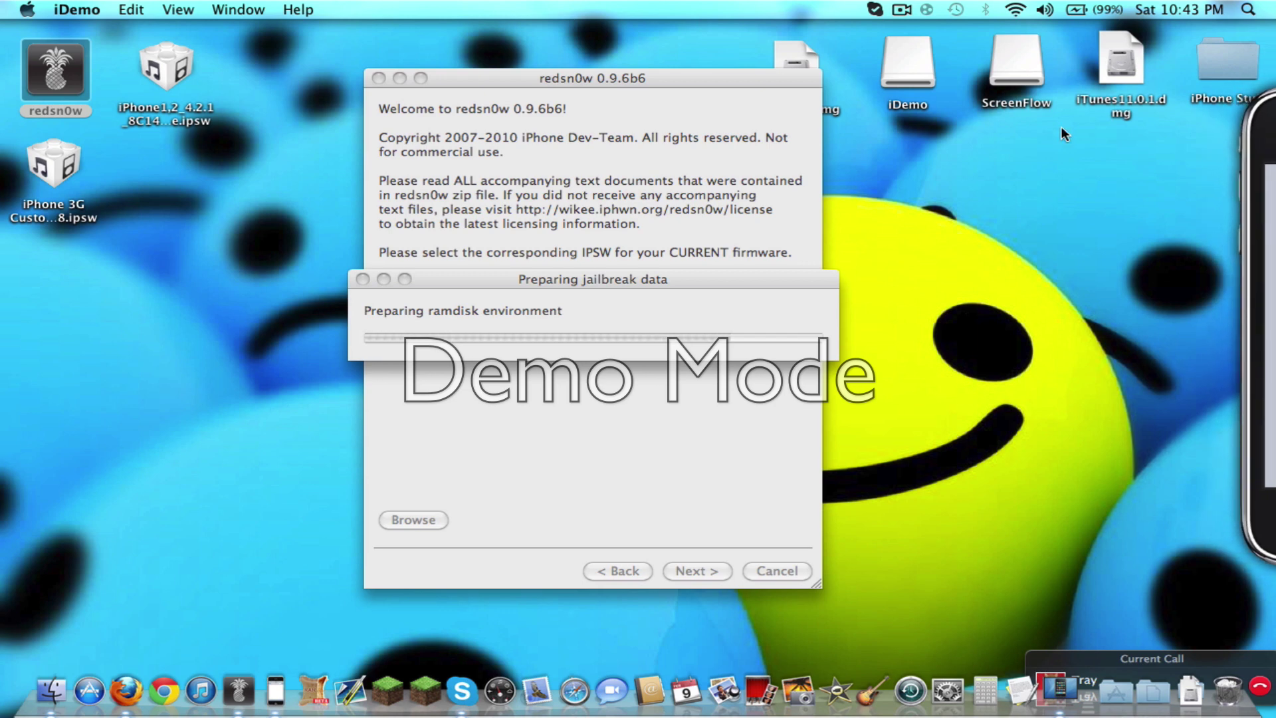
click(1050, 189)
click(695, 139)
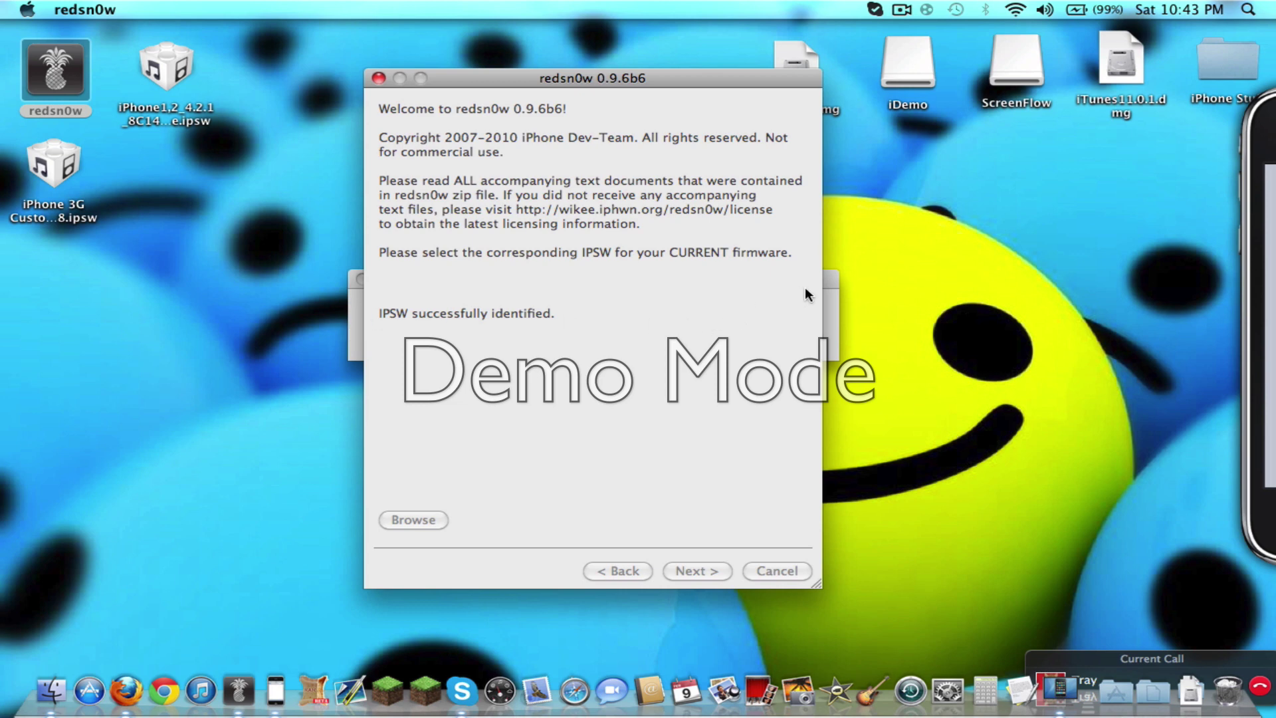
drag(703, 81, 783, 61)
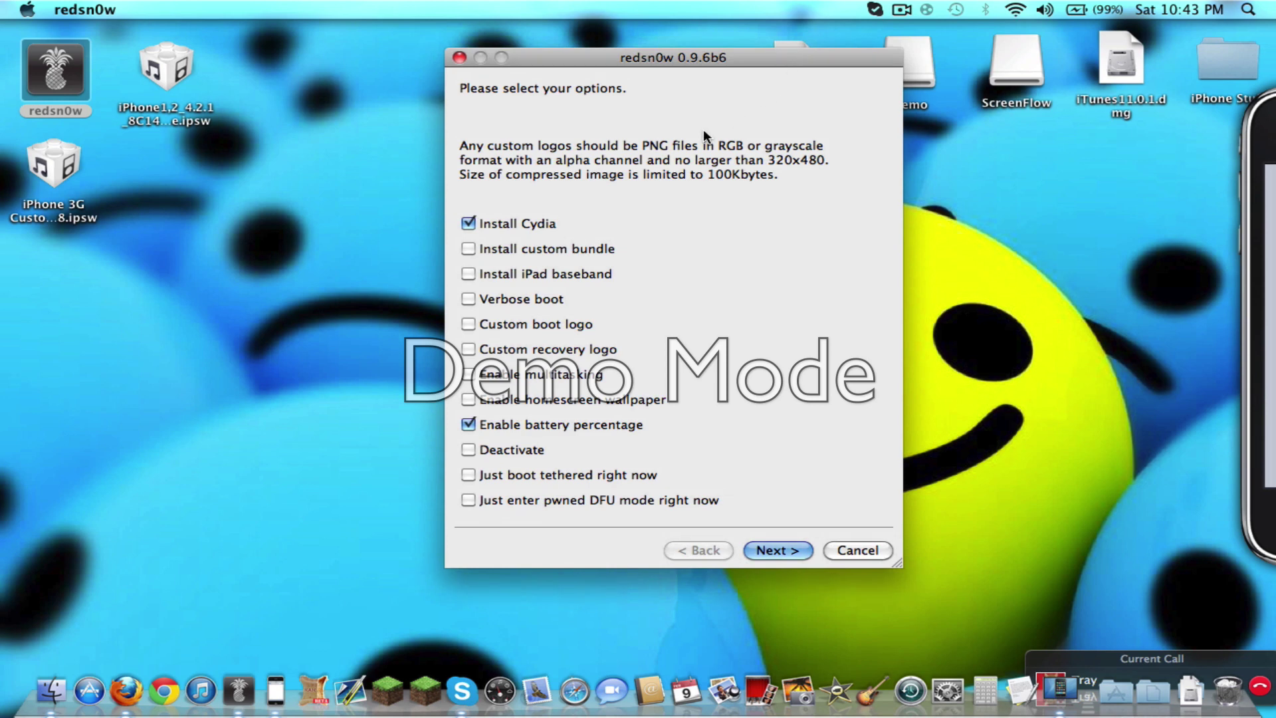
- Disable Install Cydia and Enable battery percentage, enable Just enter pwned DFU mode right now, and continue
click(469, 224)
click(470, 426)
click(461, 500)
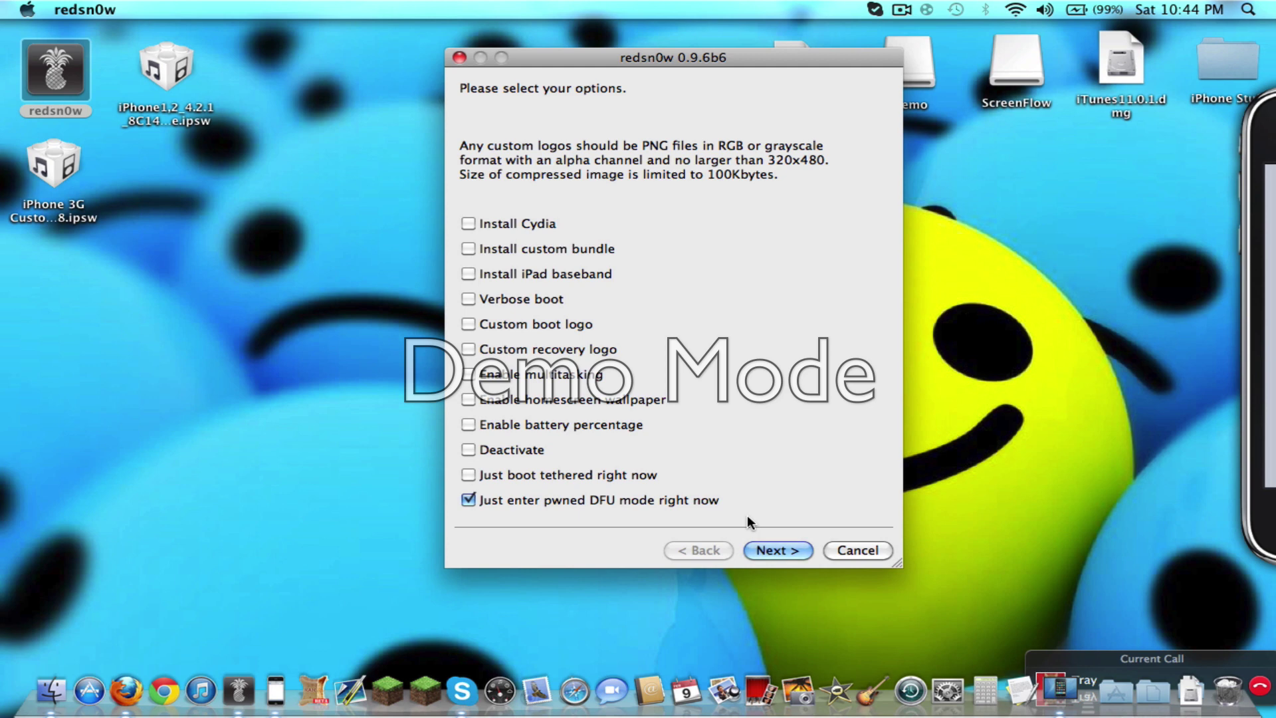
click(765, 549)
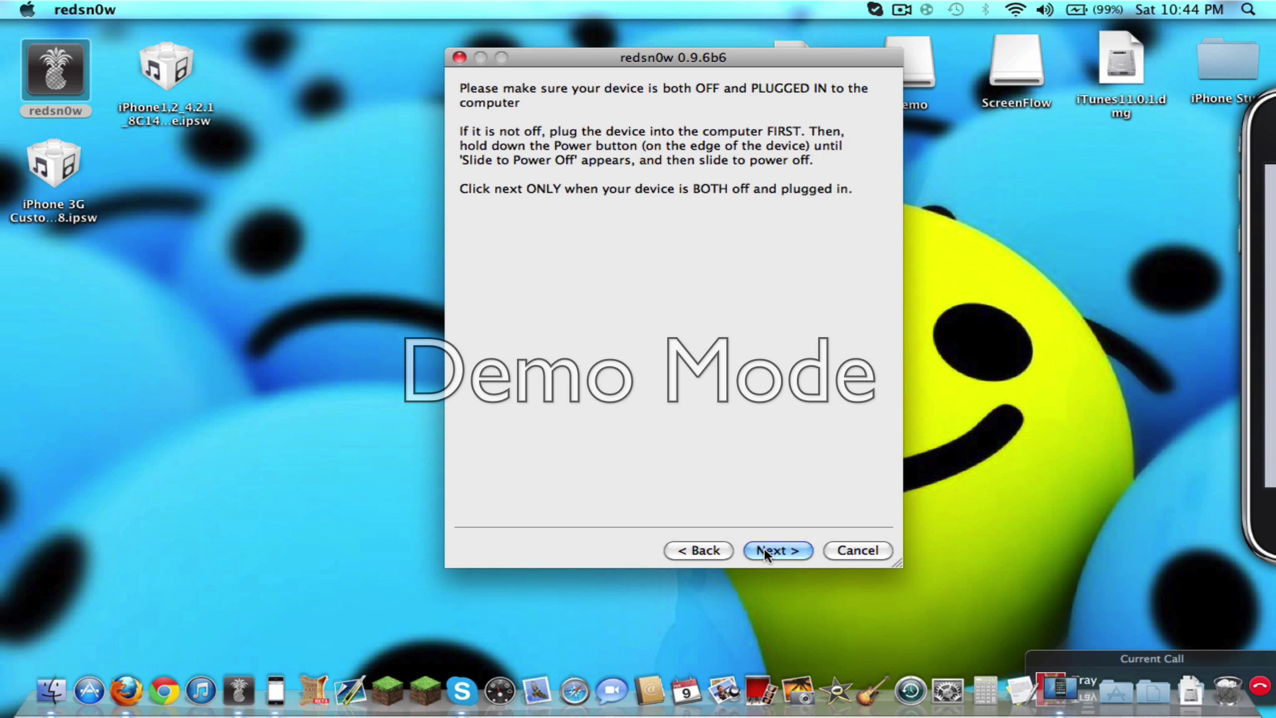
- Put the powered-off, plugged-in iPhone into pwned DFU mode with redsn0w's instructions, and finish the wizard
click(763, 549)
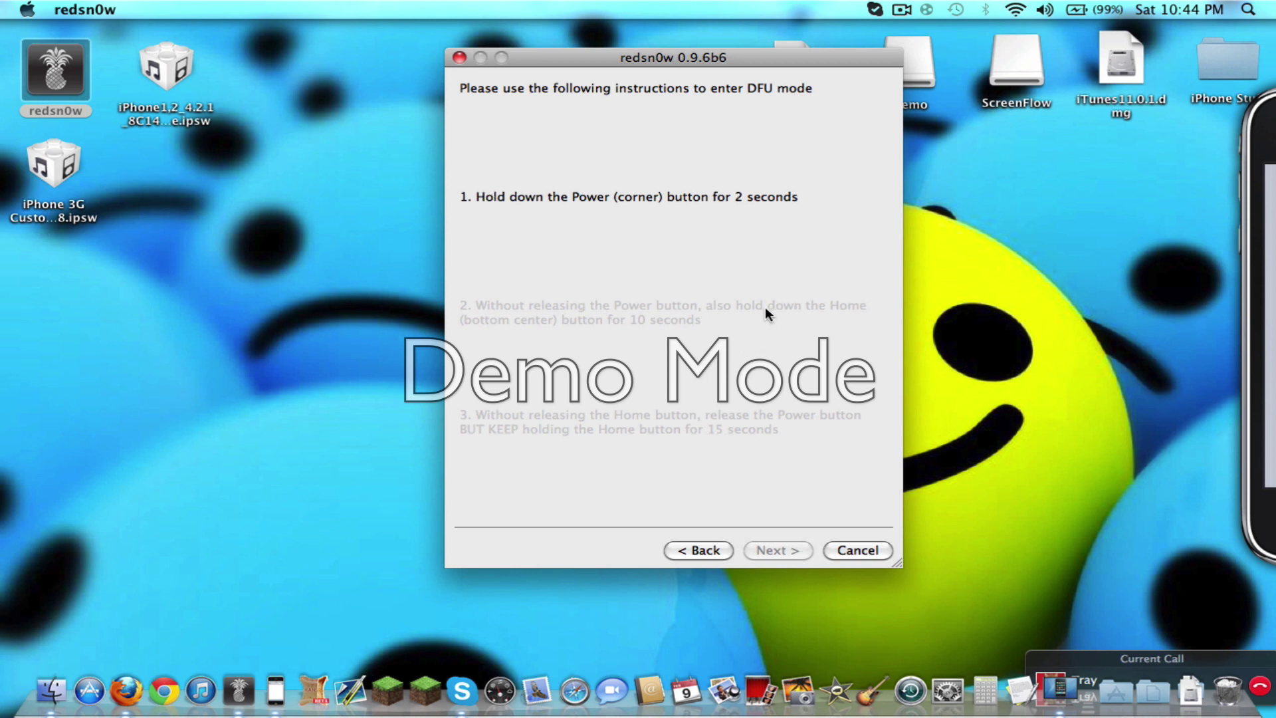
click(695, 556)
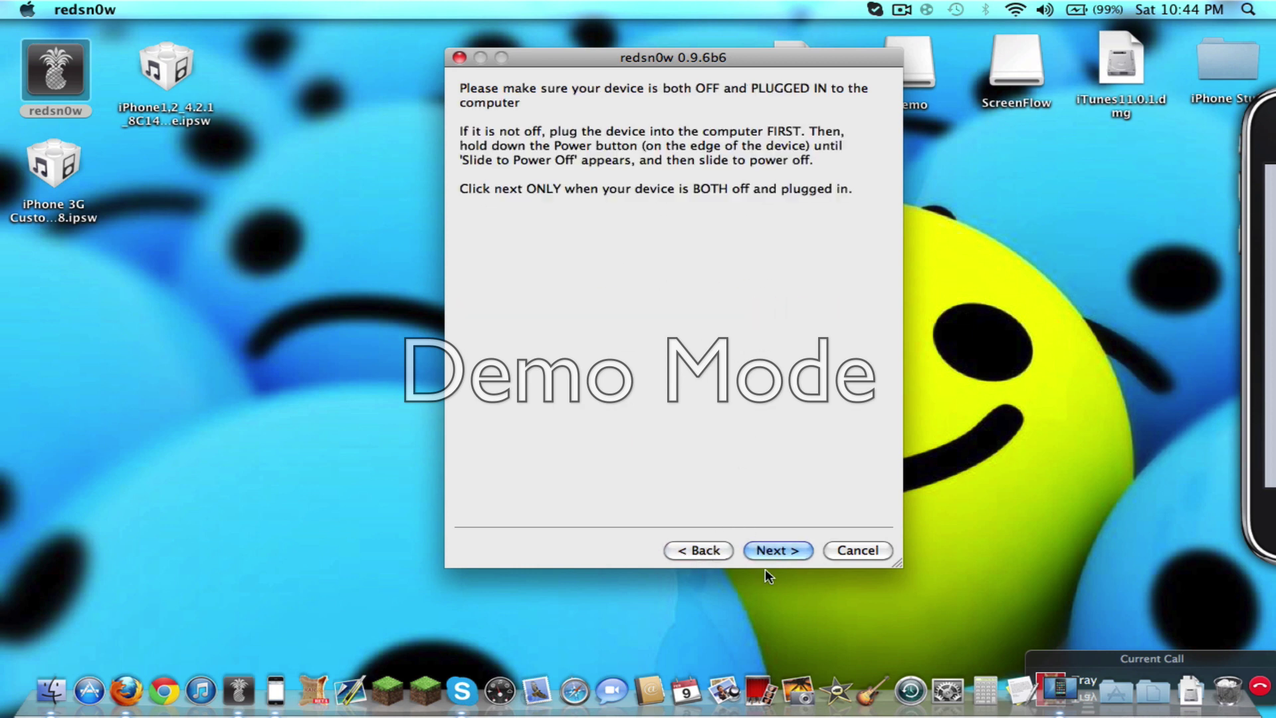
click(768, 554)
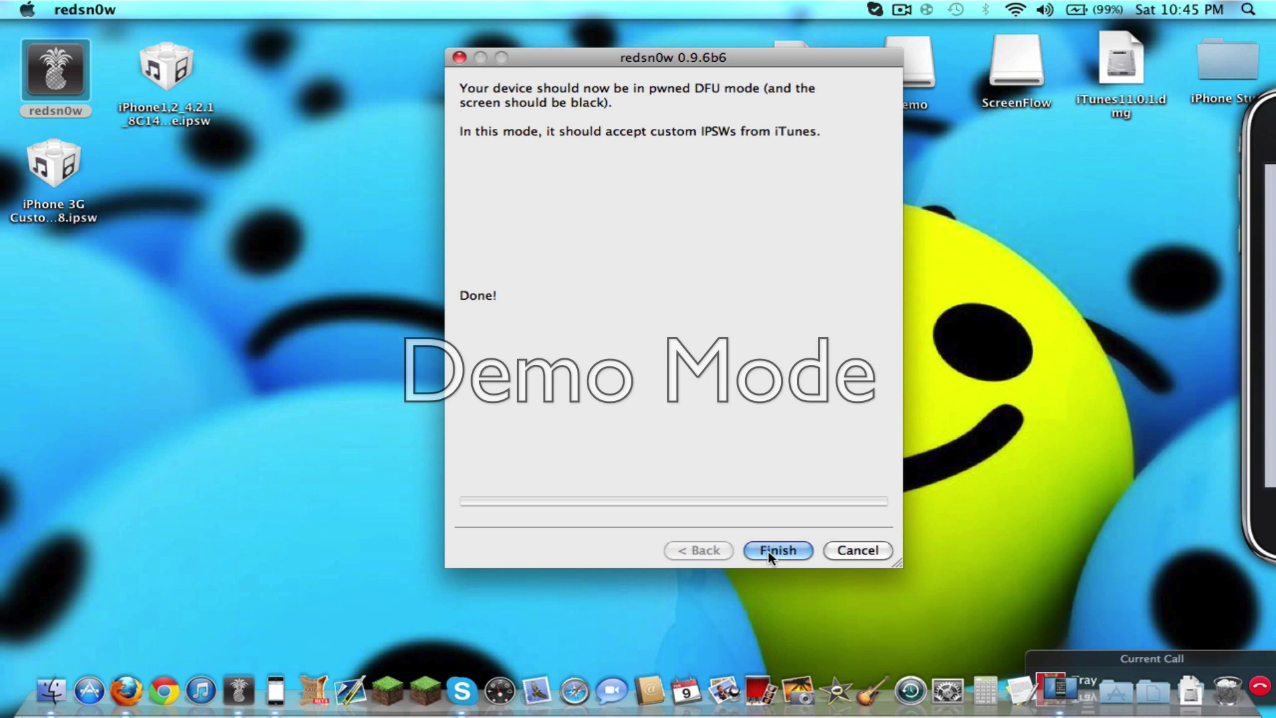
click(767, 550)
click(256, 180)
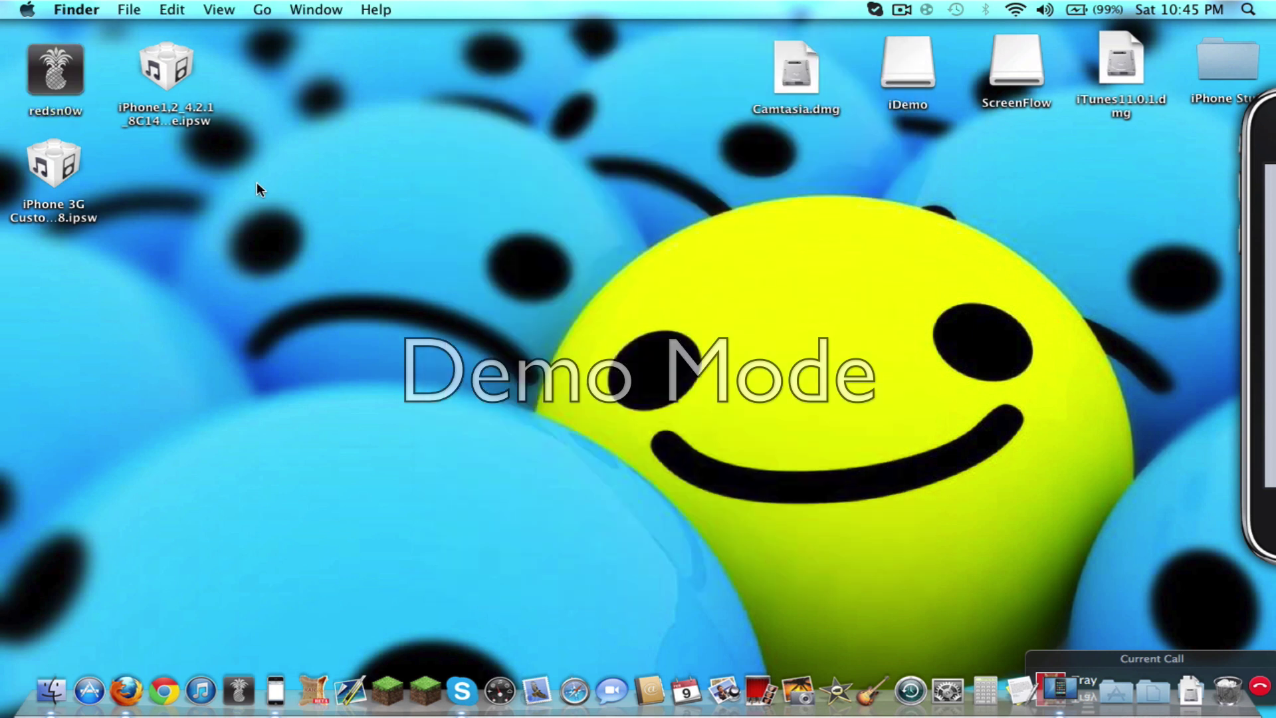
- Switch to iTunes, reposition its window, and acknowledge the notice about the iPhone in recovery mode
click(201, 692)
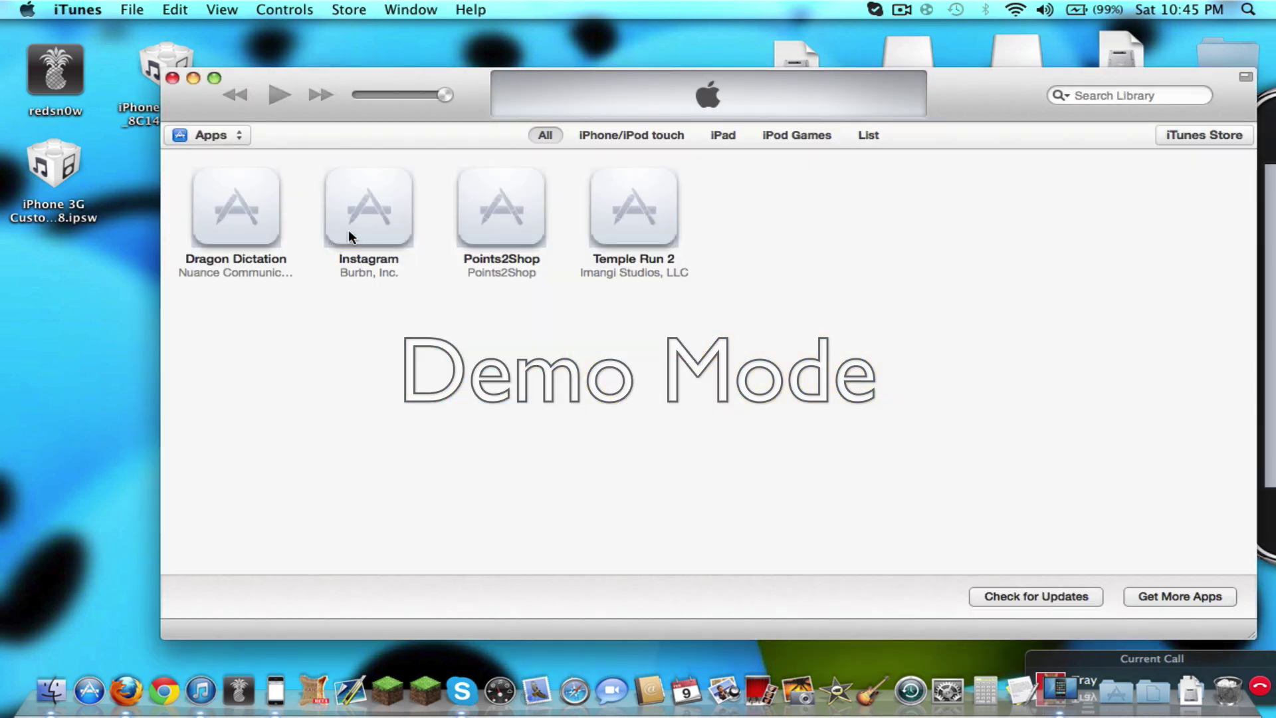
drag(478, 86, 341, 71)
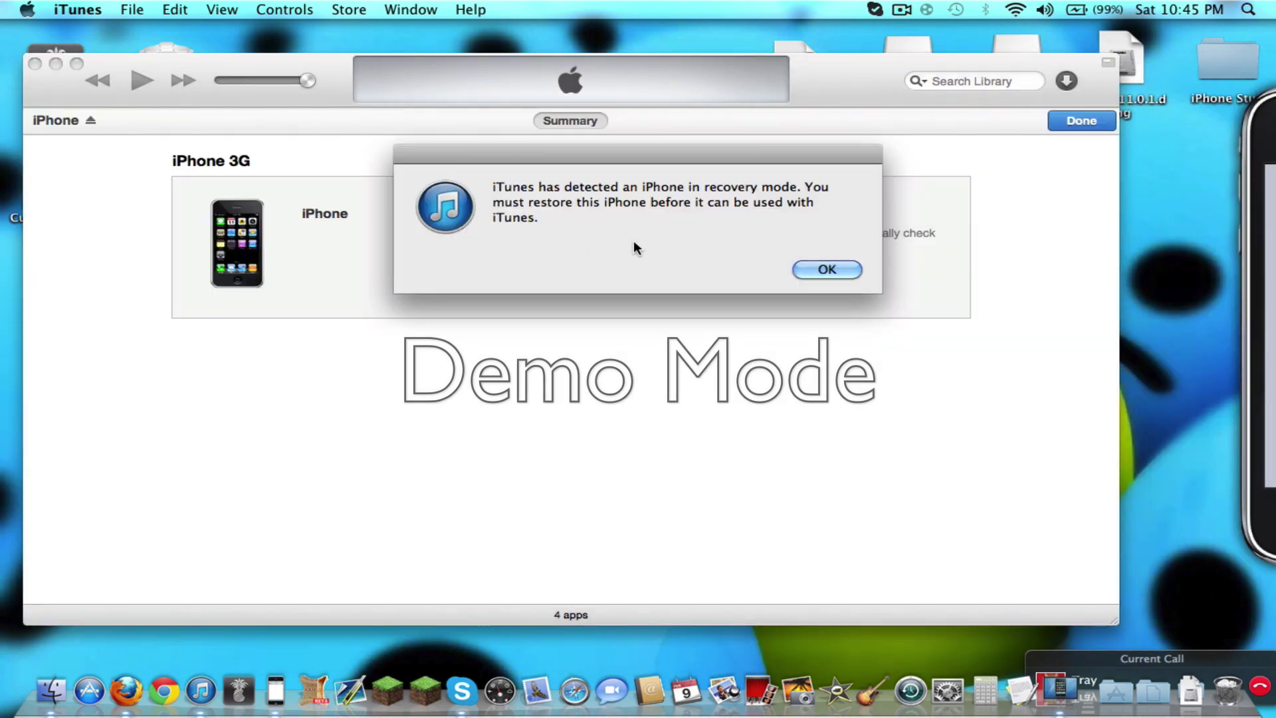
click(806, 268)
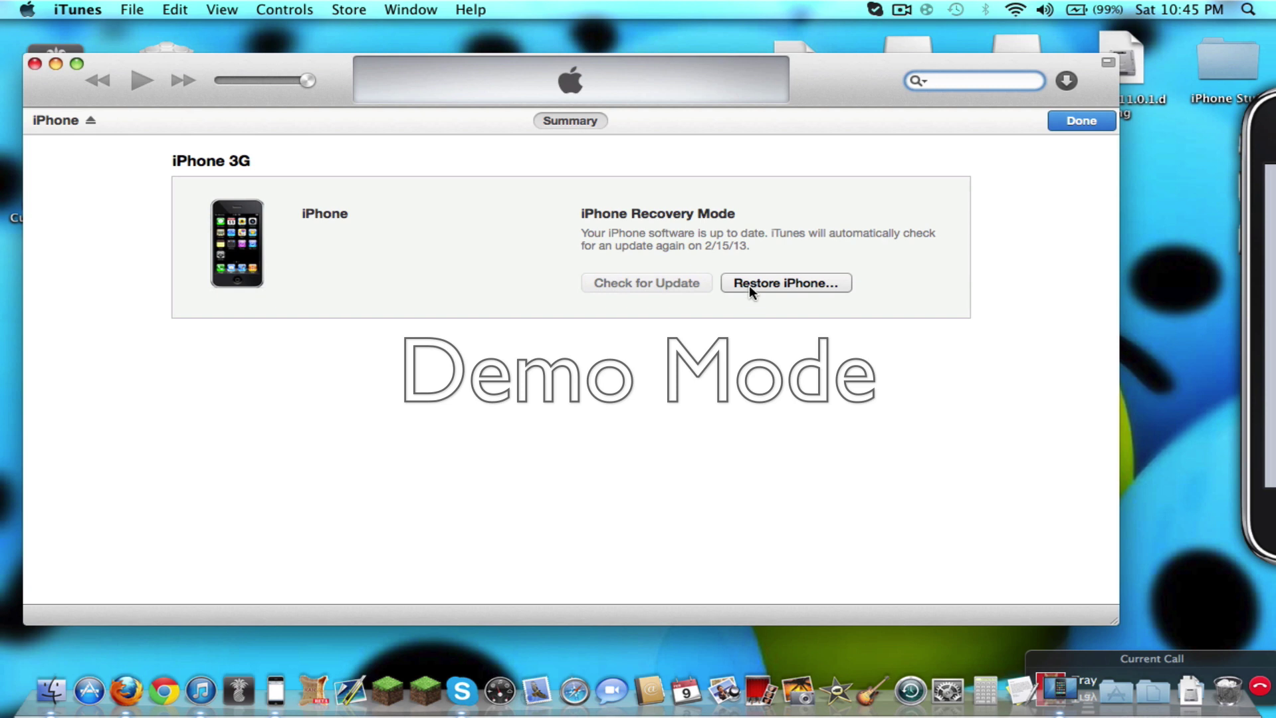
- Restore the iPhone 3G from the custom 4.2.1 8C148 IPSW on the Desktop, and reposition the iTunes window
alt+click(750, 286)
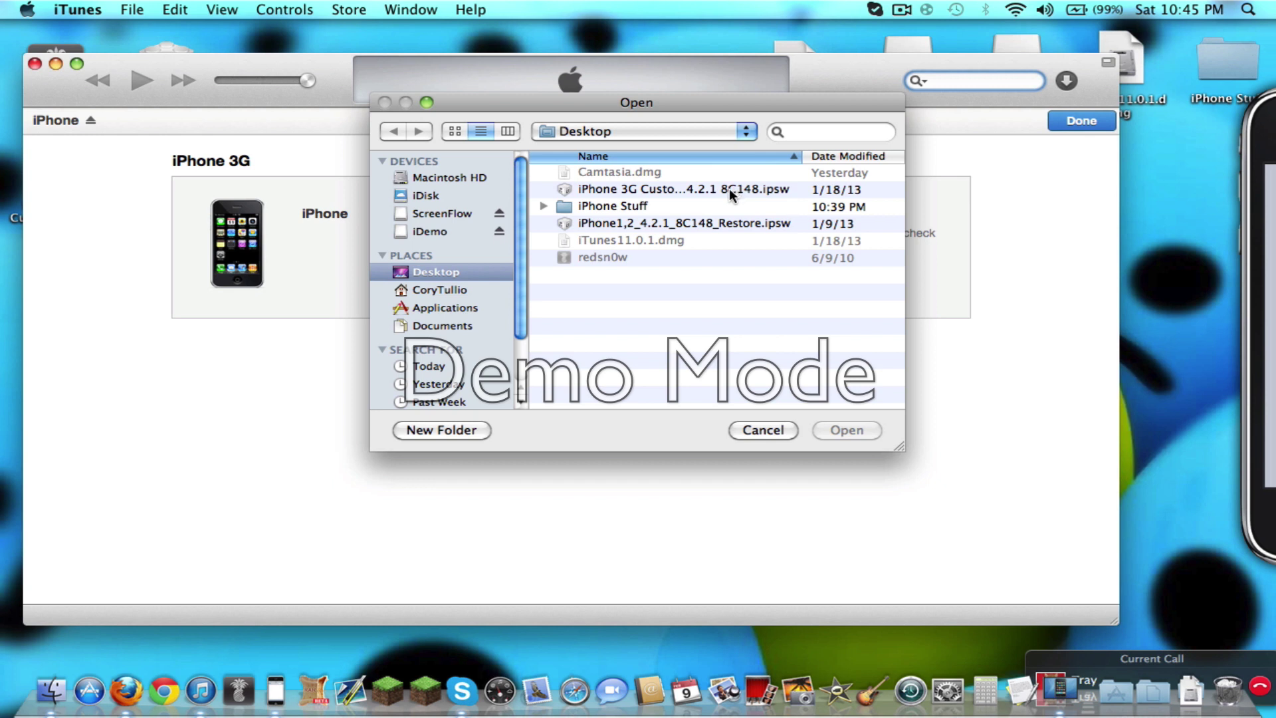
click(727, 190)
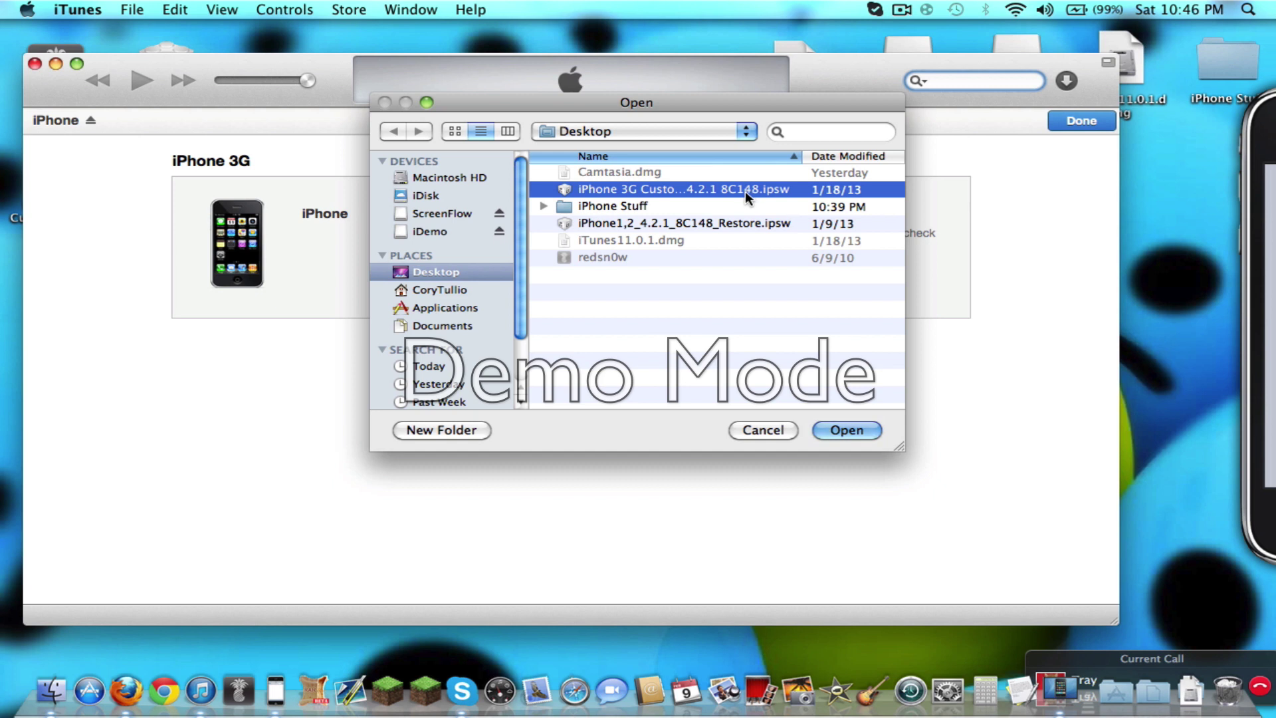
click(838, 431)
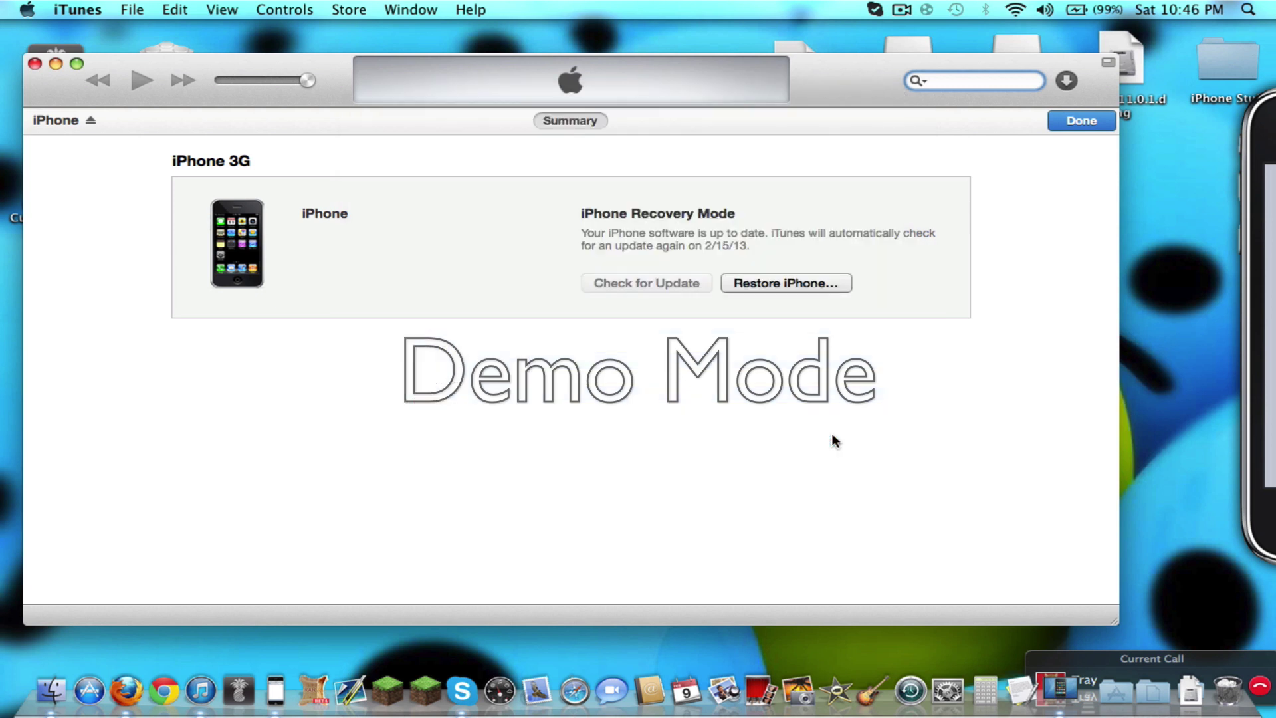
drag(340, 54, 411, 61)
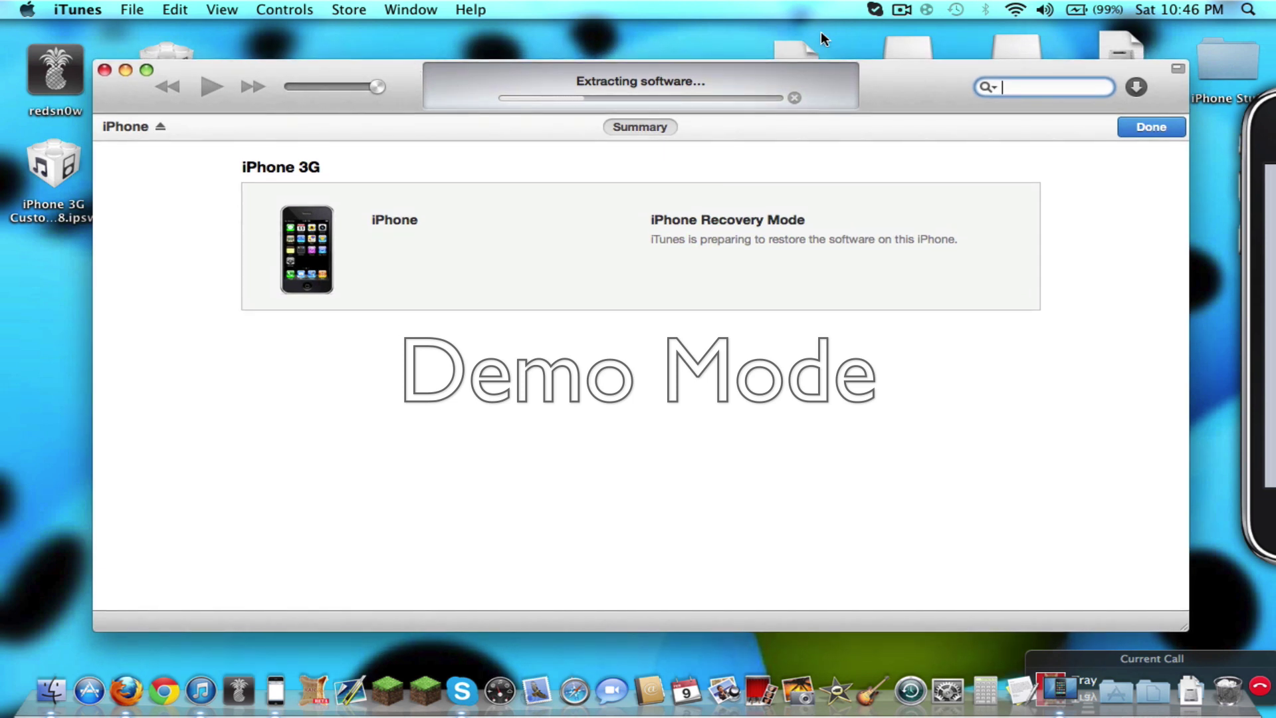
click(902, 8)
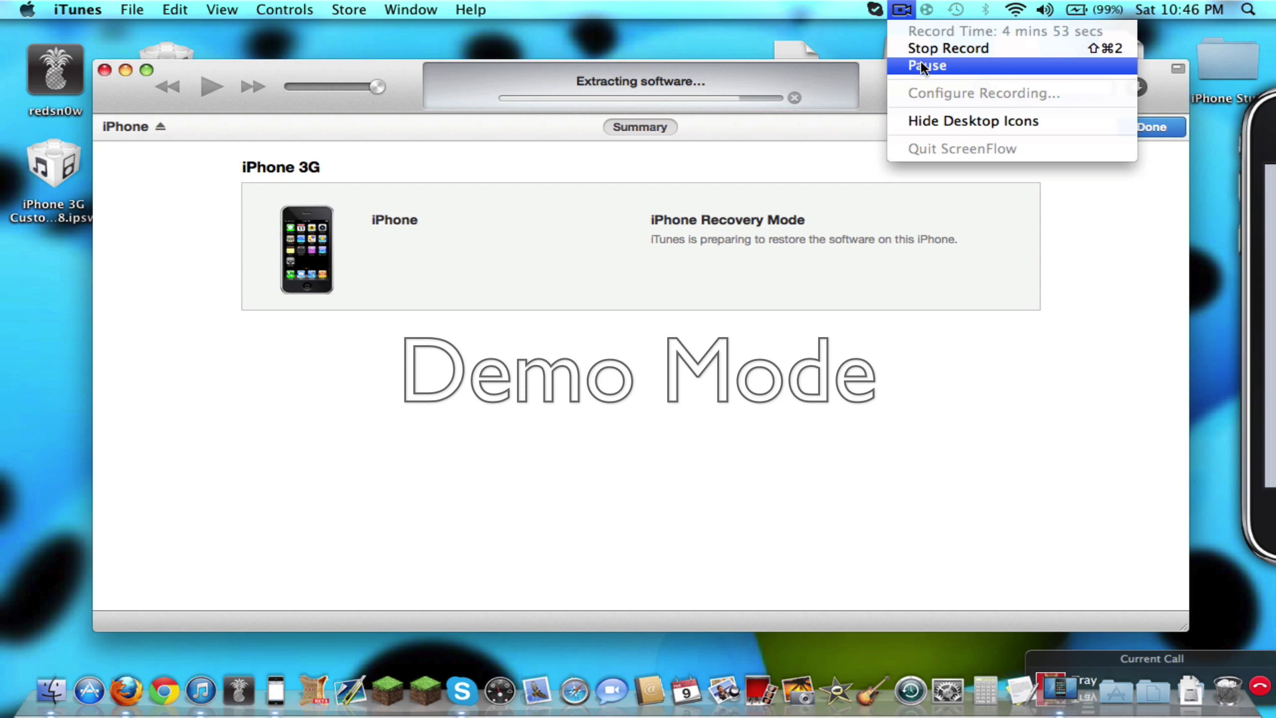
click(920, 61)
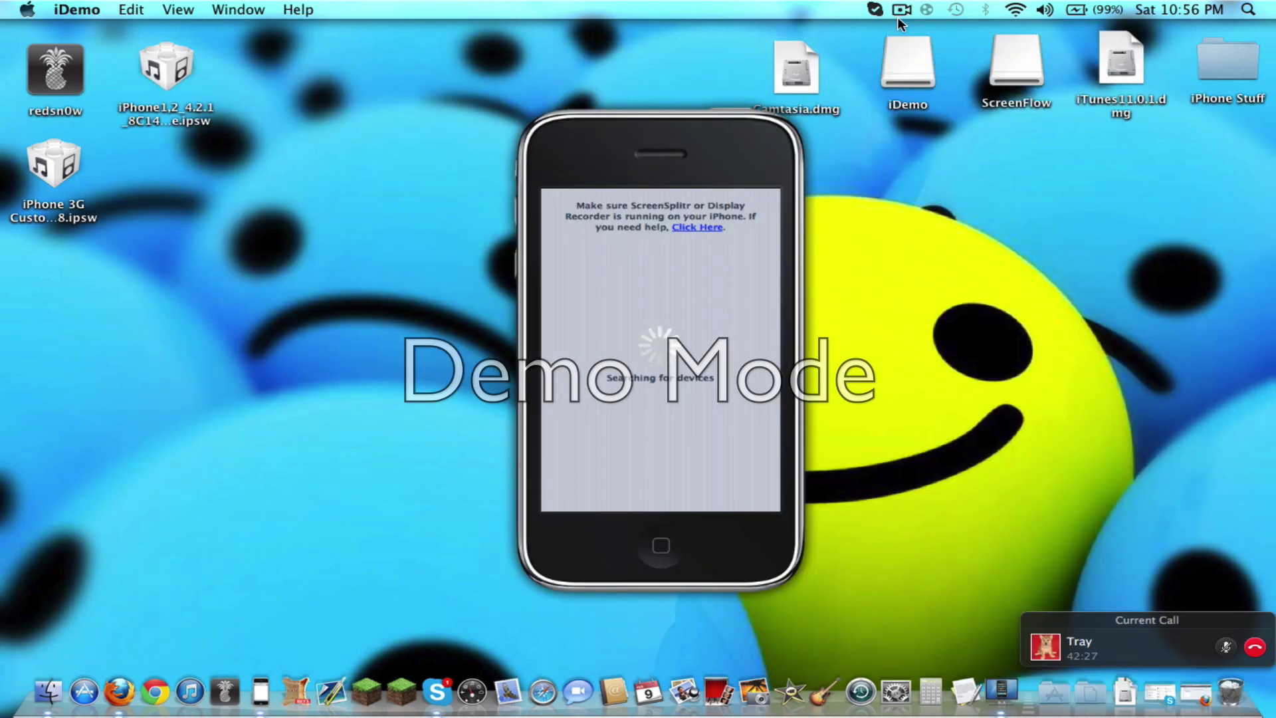
click(901, 11)
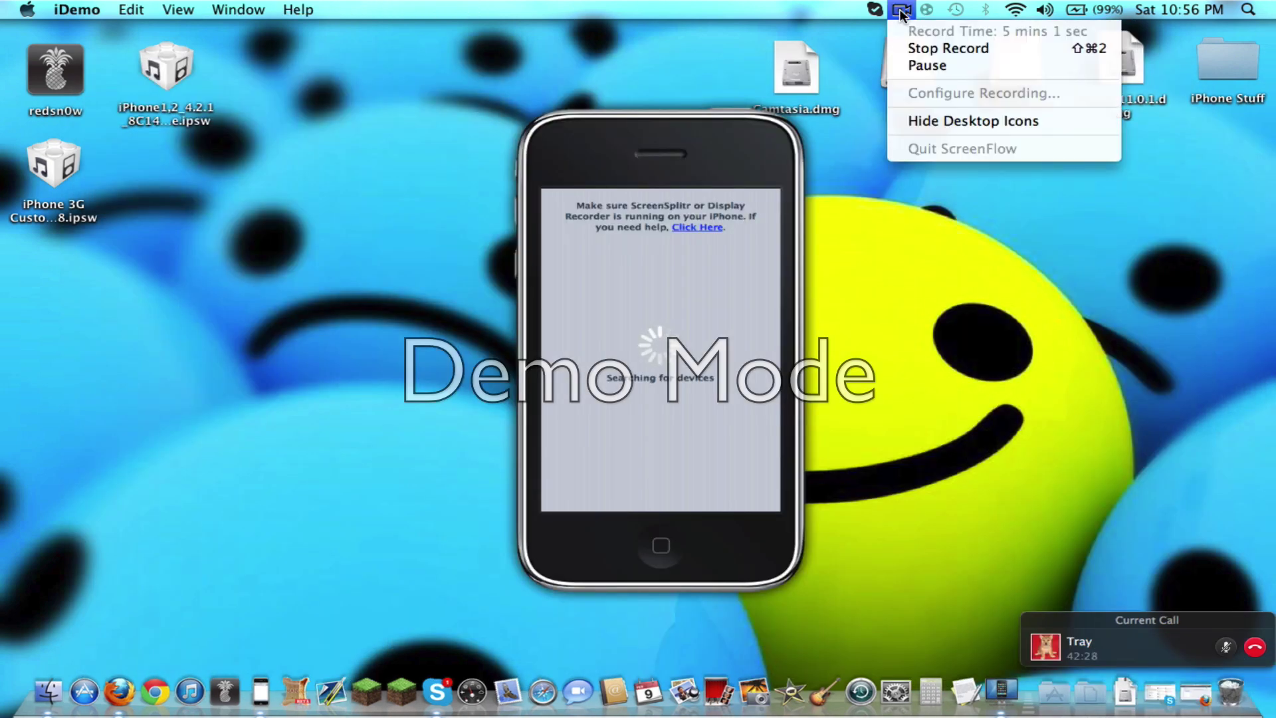
click(902, 12)
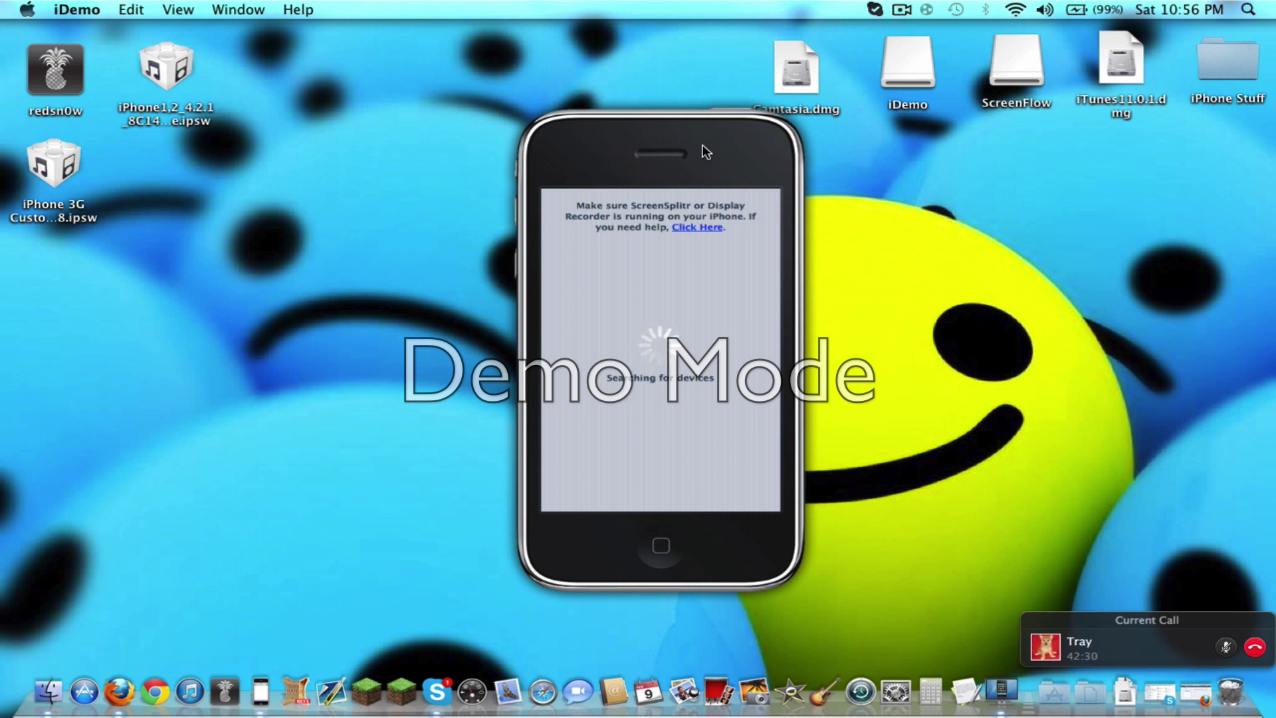
drag(701, 145, 700, 145)
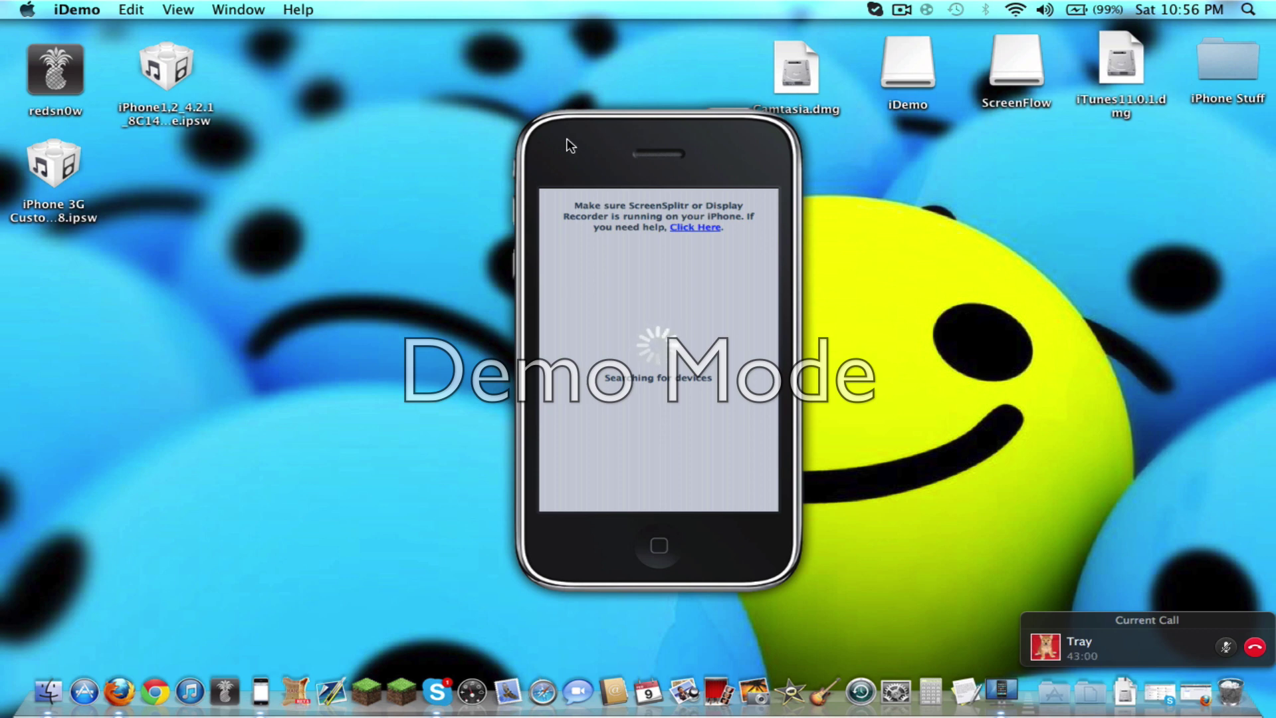
- Move the iDemo phone window aside, launch redsn0w, and load iPhone1,2_4.2.1_8C148_Restore.ipsw from the Desktop to prepare the jailbreak data
drag(732, 127, 1266, 130)
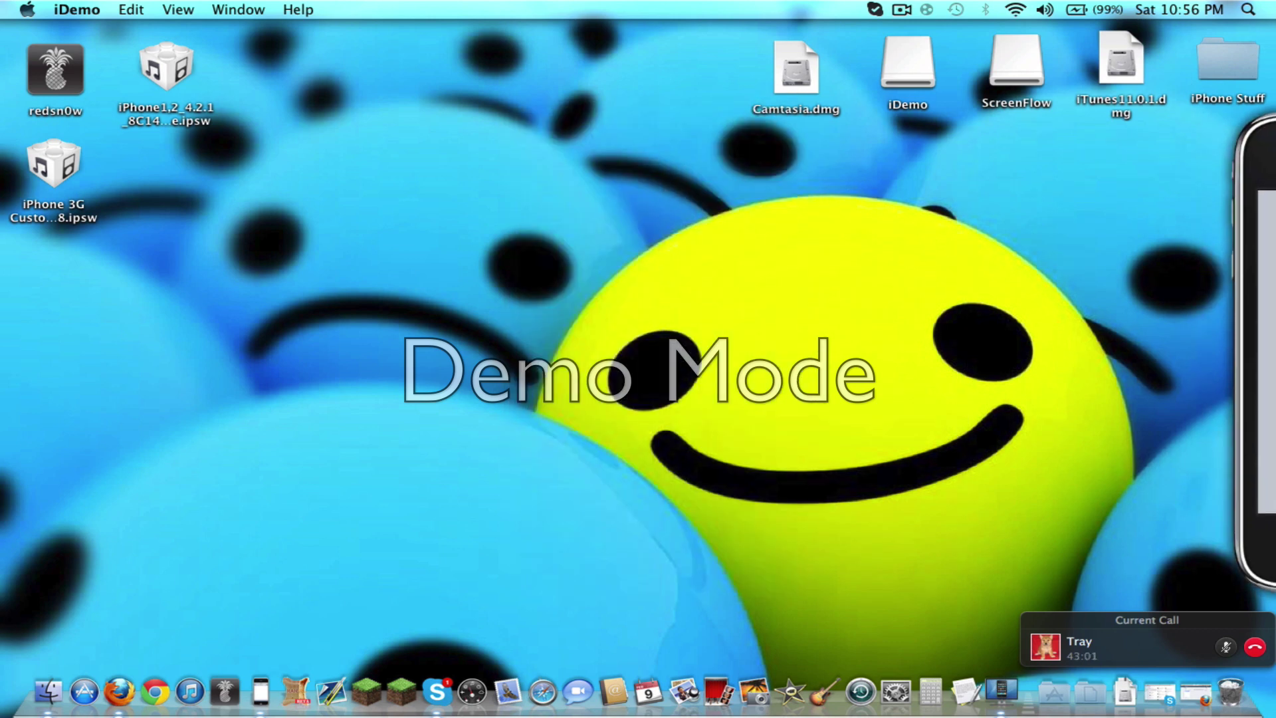
click(55, 75)
double_click(54, 75)
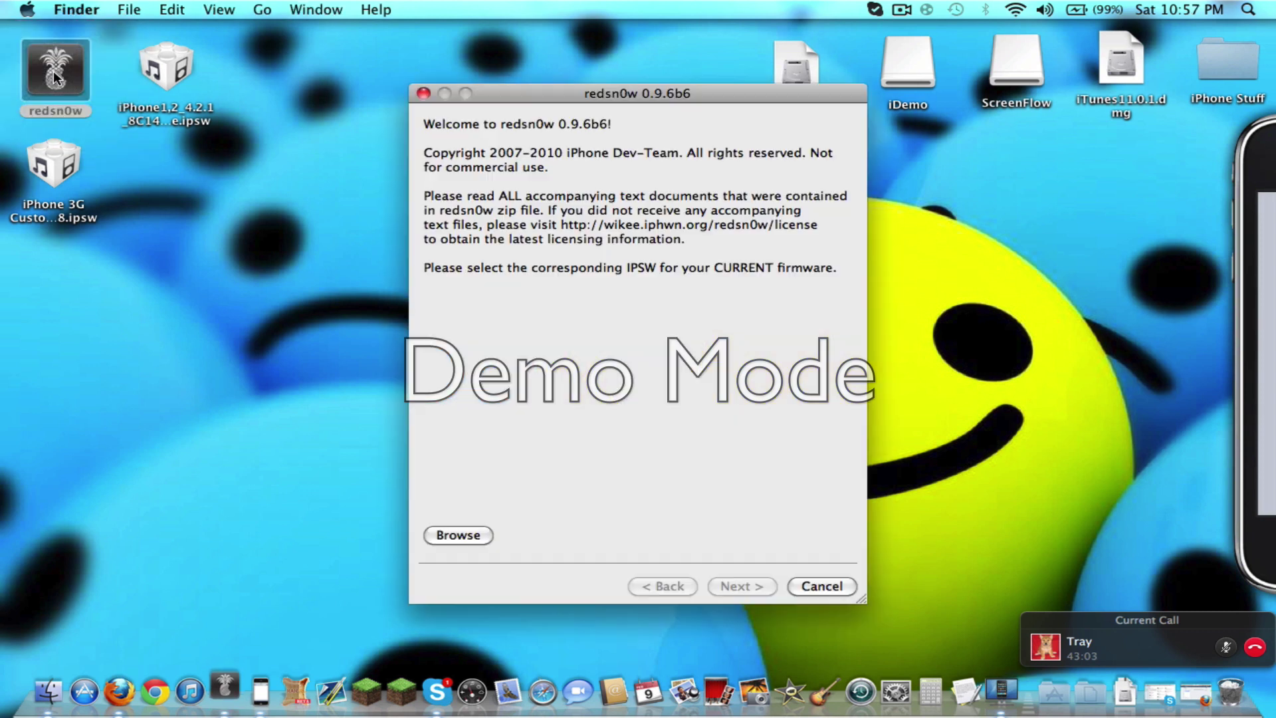
click(458, 536)
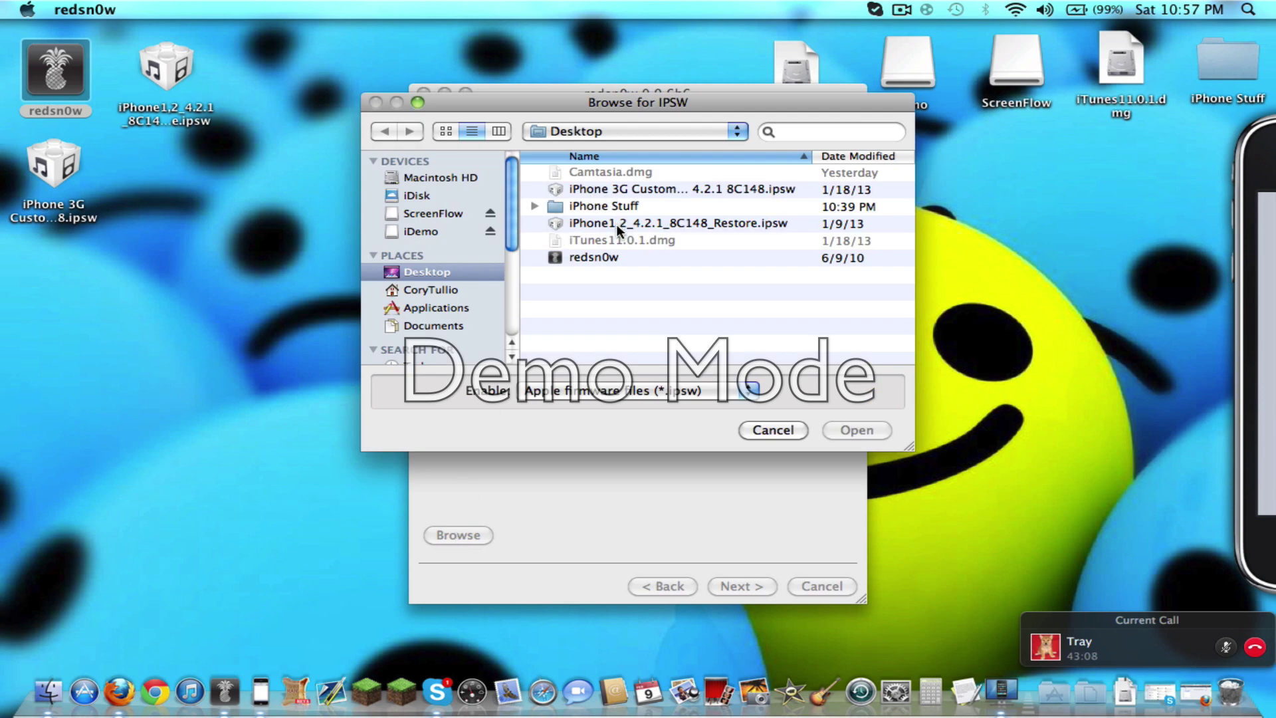
click(617, 222)
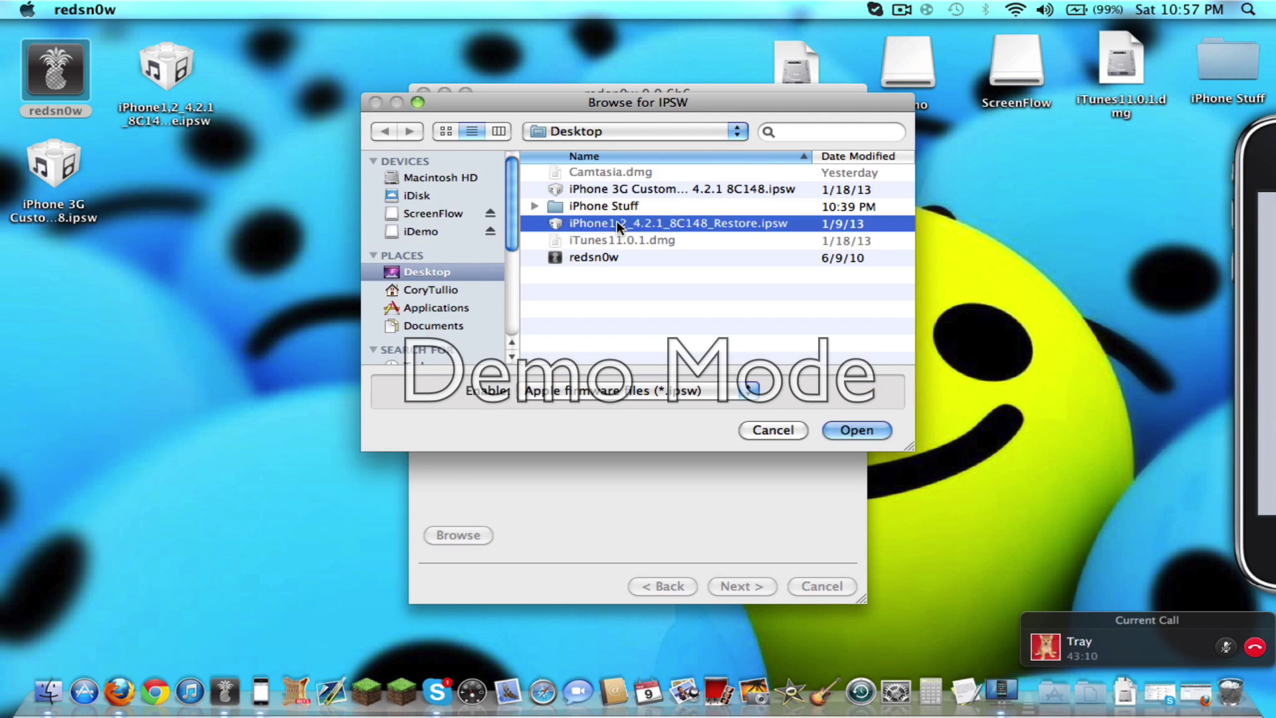
click(843, 430)
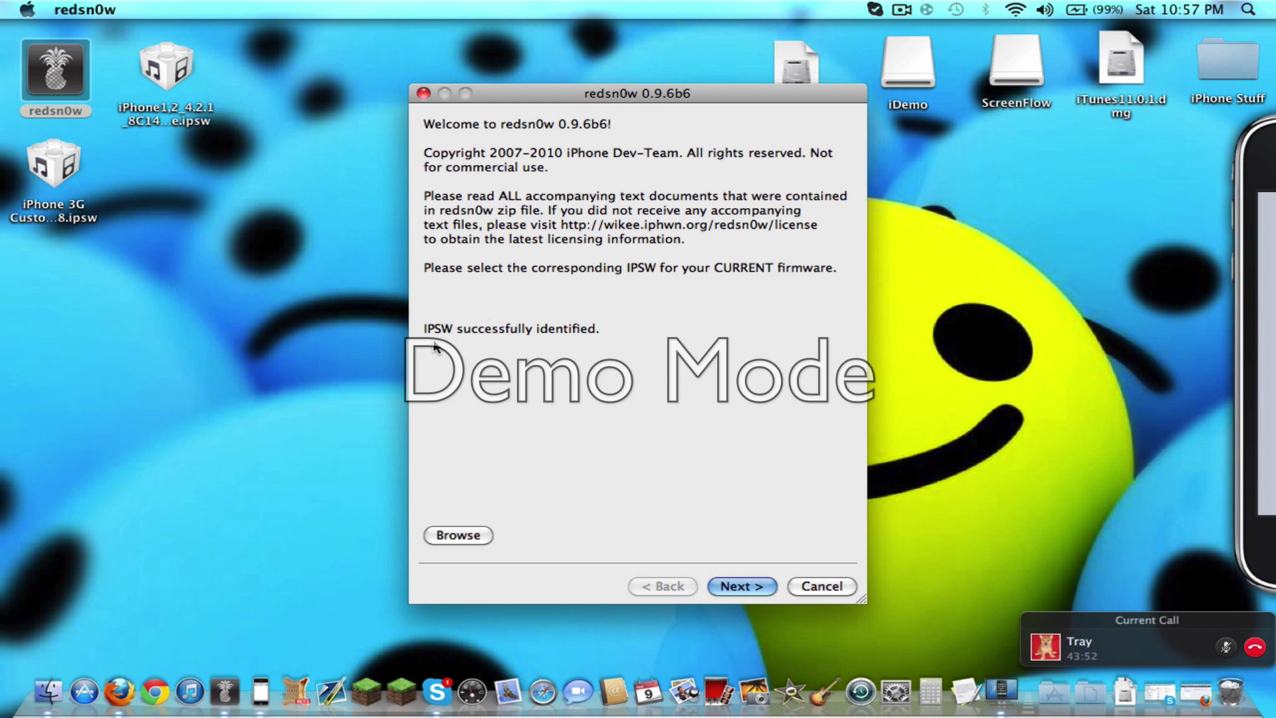
click(769, 587)
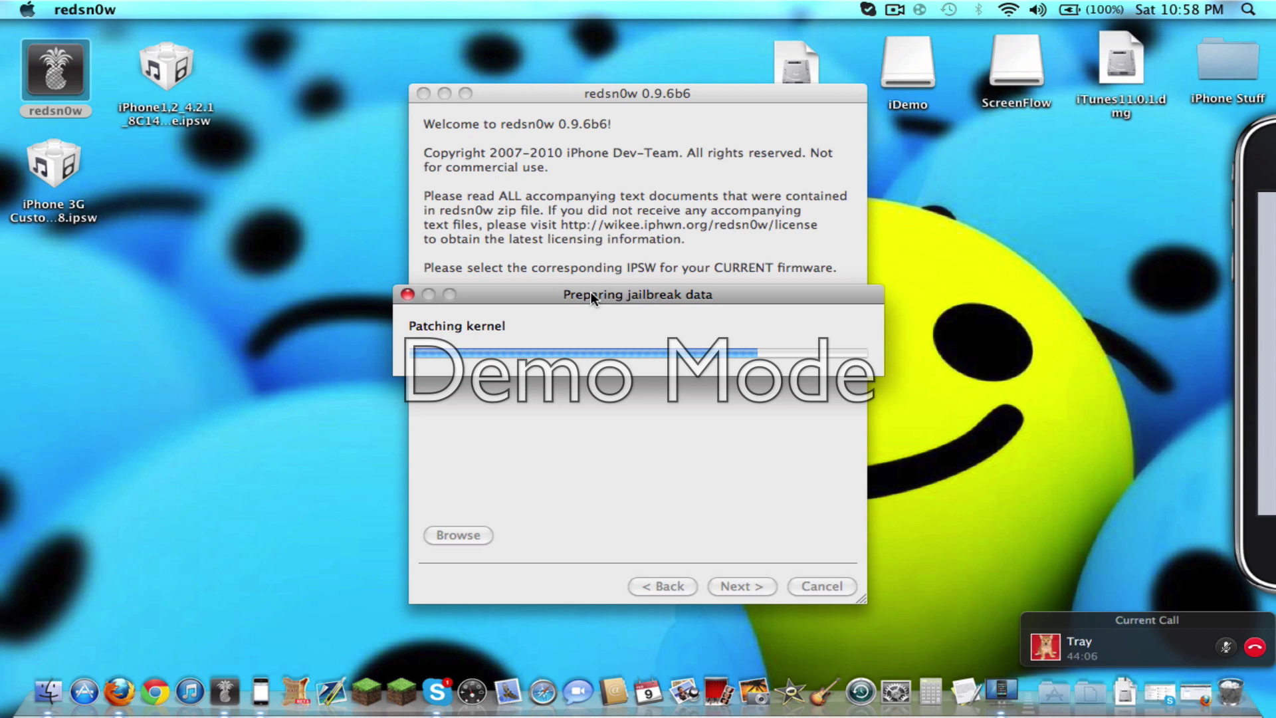
drag(590, 292, 592, 287)
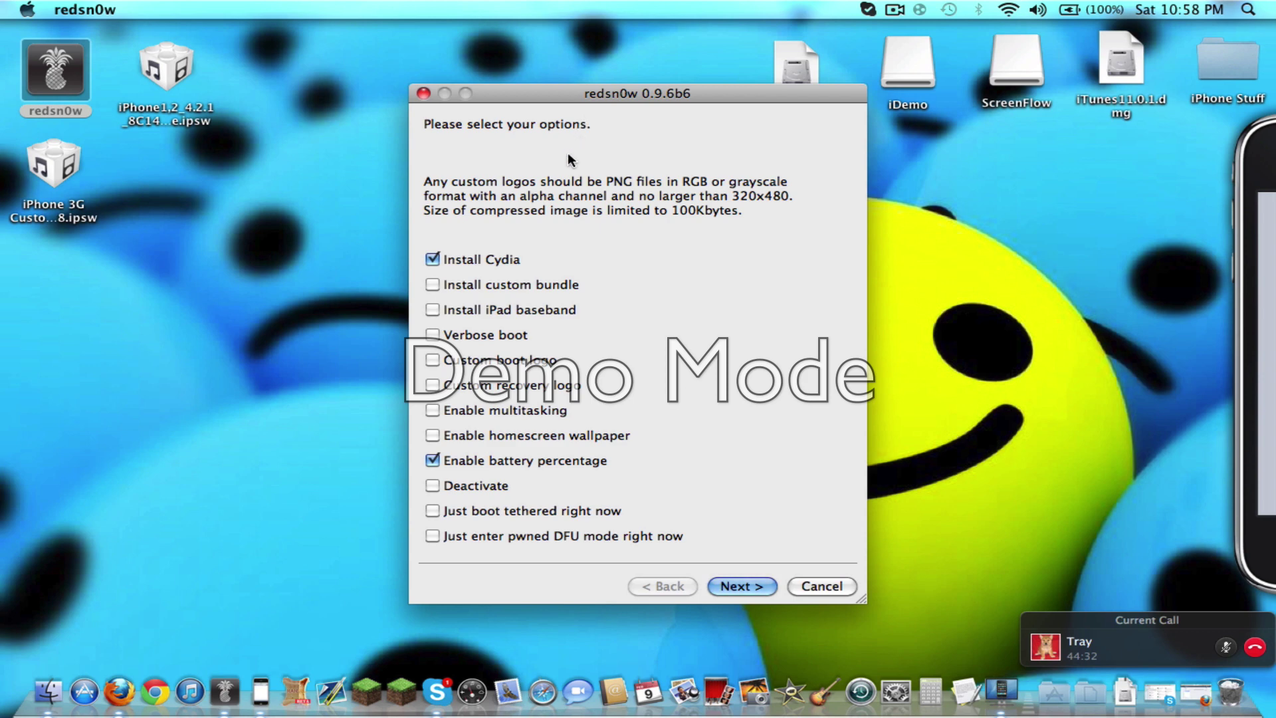
- Enable Install iPad baseband, accept the baseband upgrade warning, and continue with the selected jailbreak options
click(433, 310)
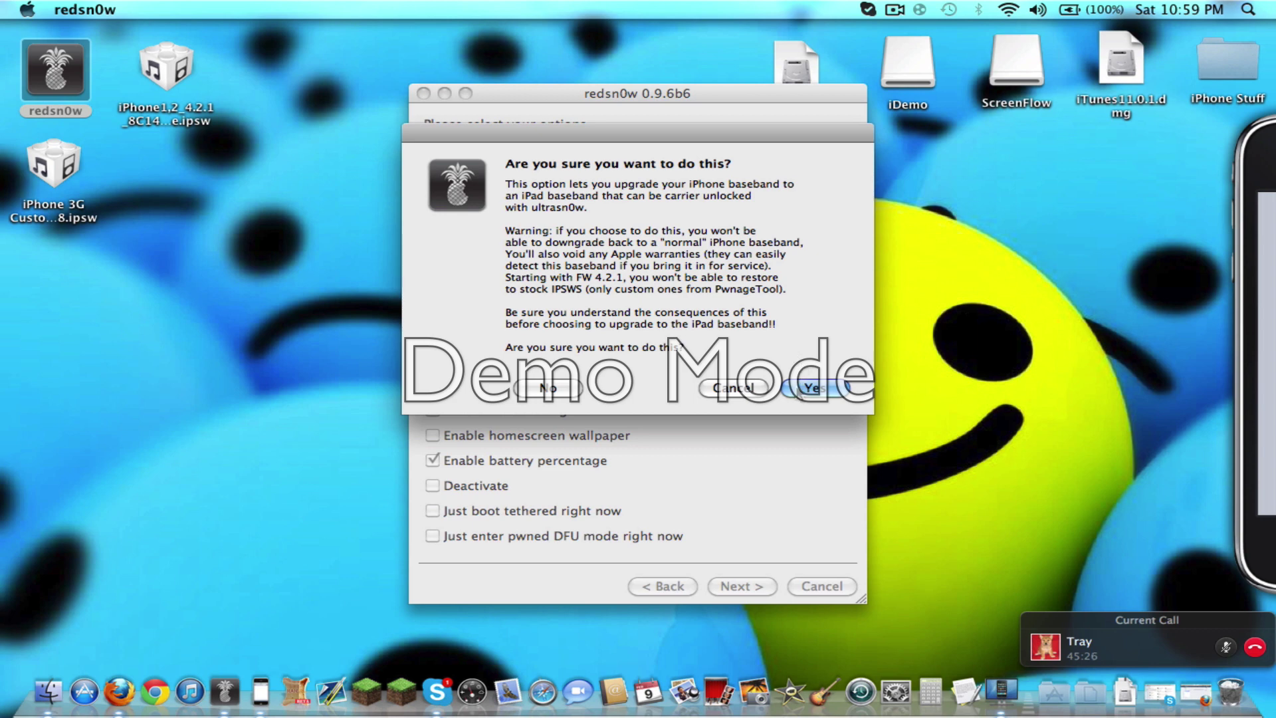
key(Return)
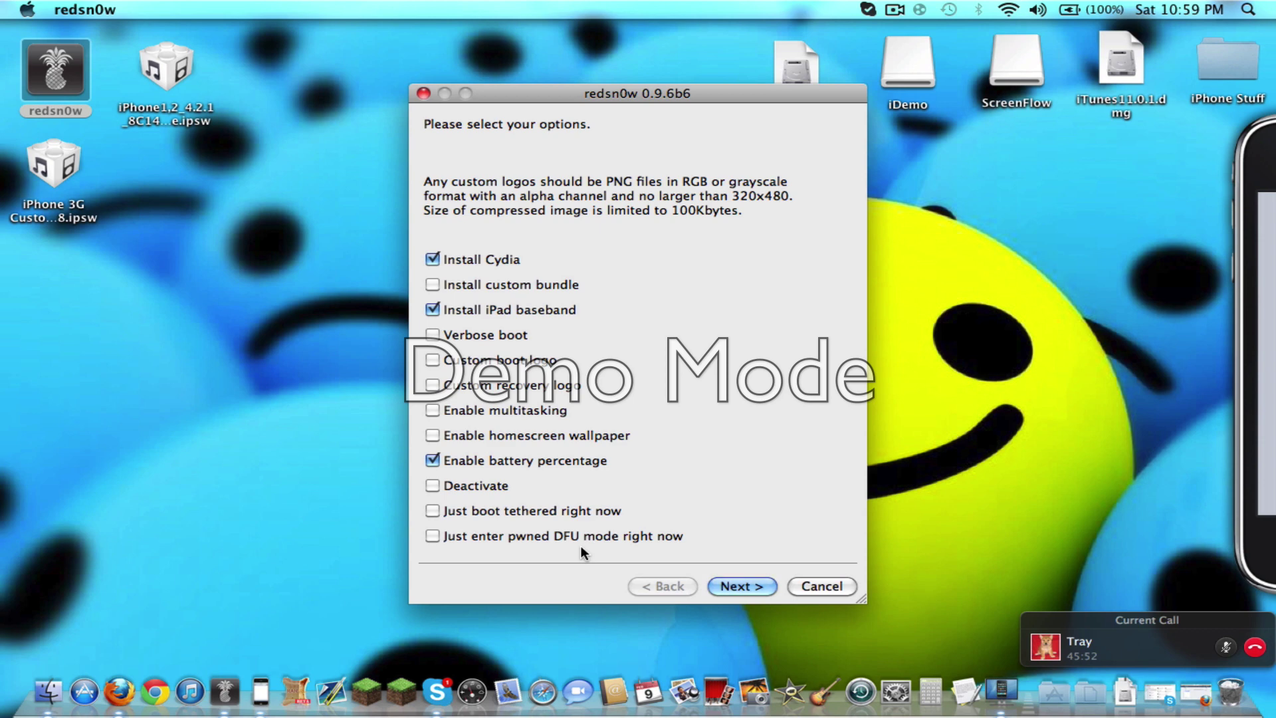
click(734, 585)
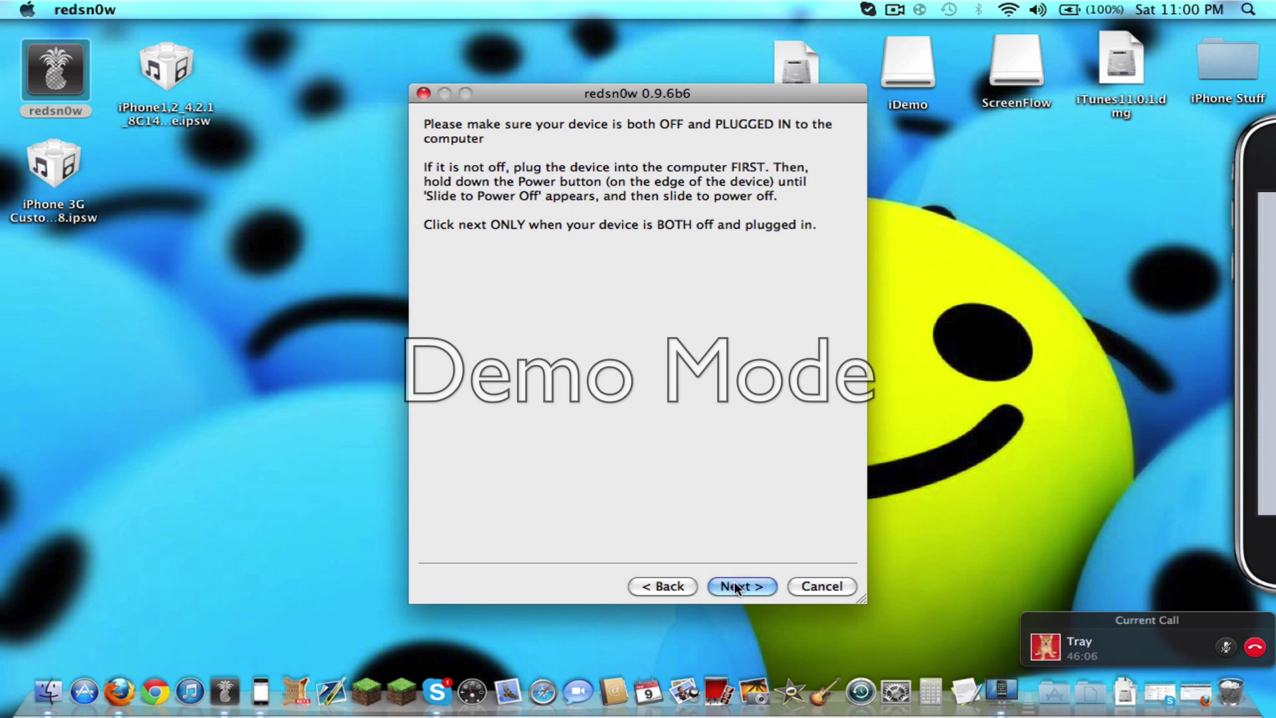
- Run the jailbreak on the powered-off, plugged-in iPhone with redsn0w's instructions, and finish the wizard
click(736, 585)
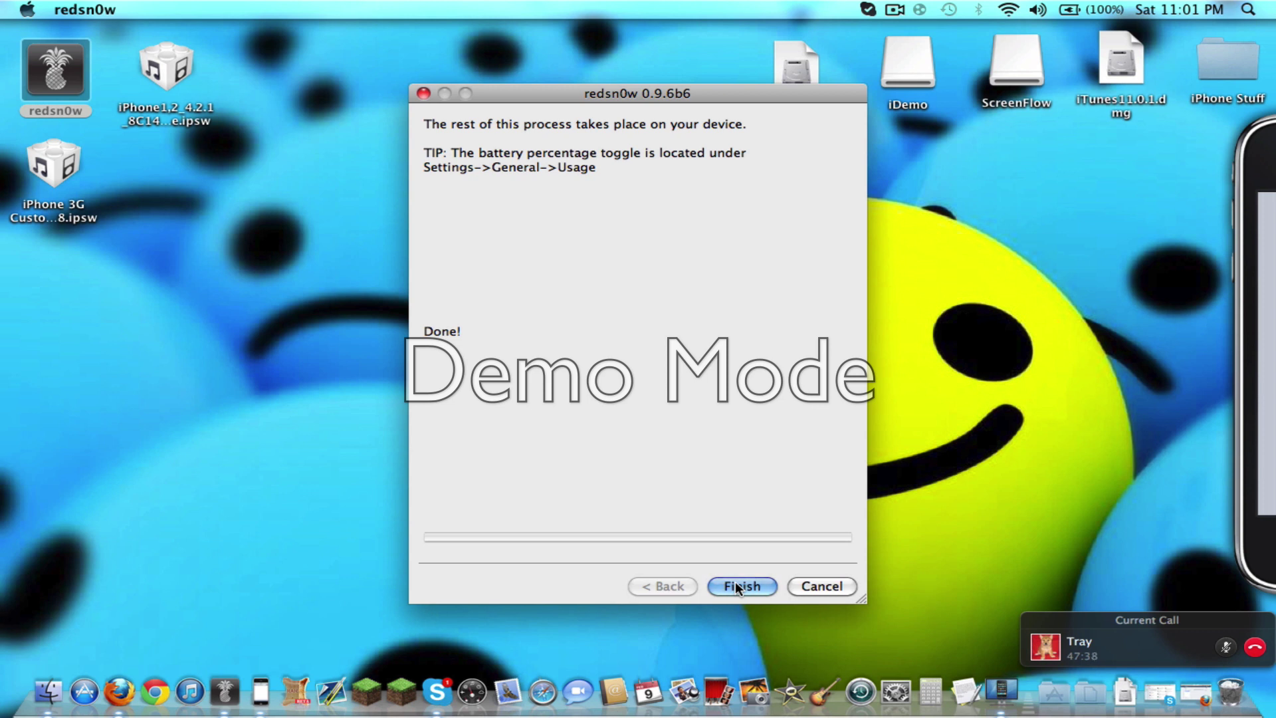
click(736, 583)
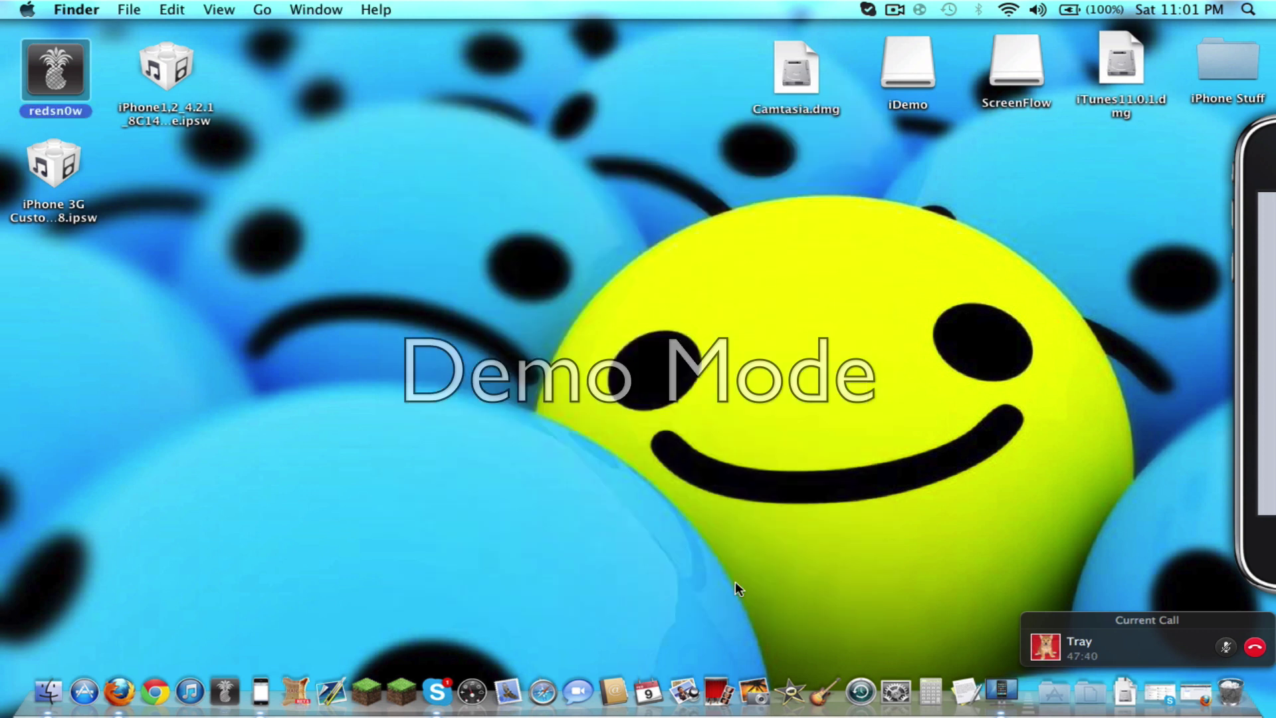
click(736, 581)
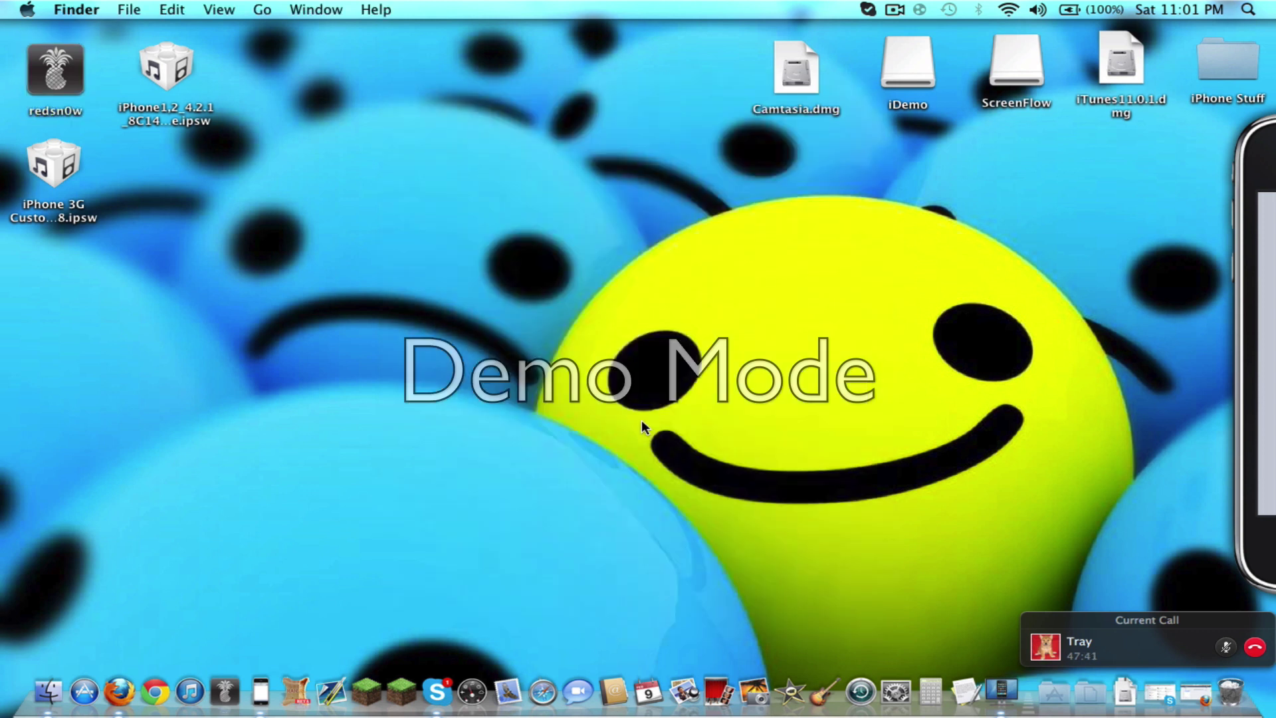
click(898, 10)
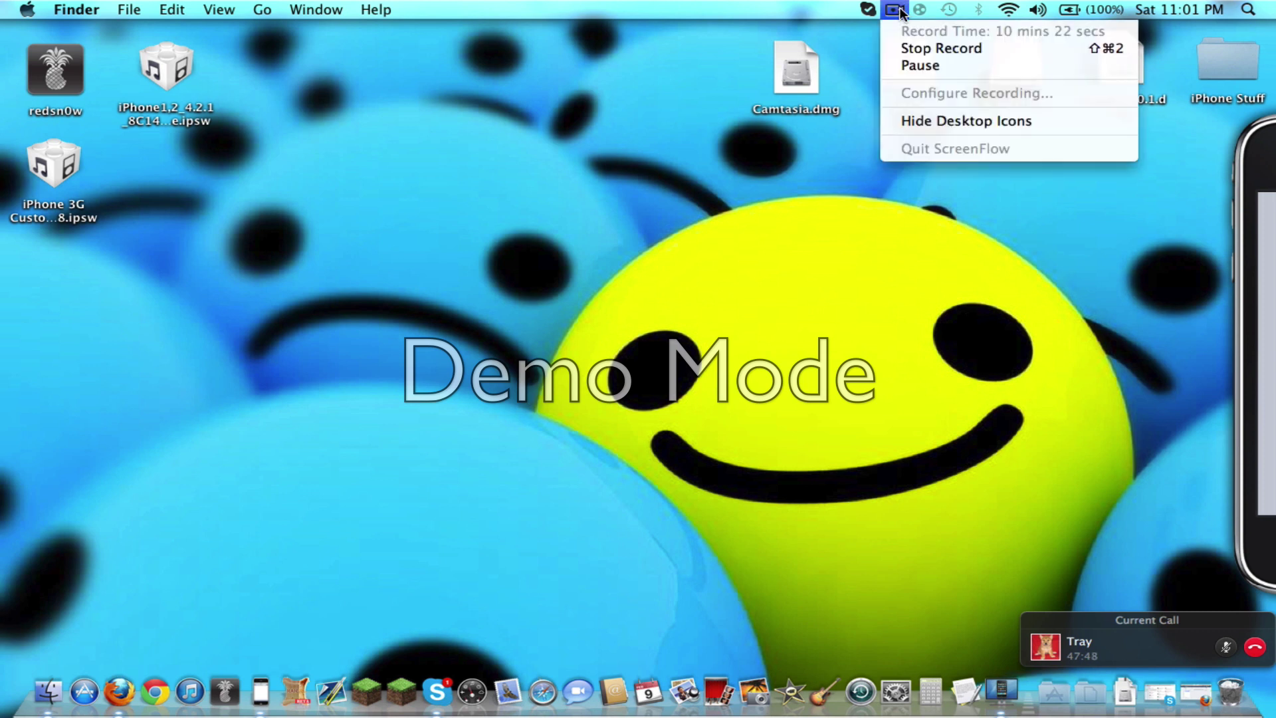
click(904, 66)
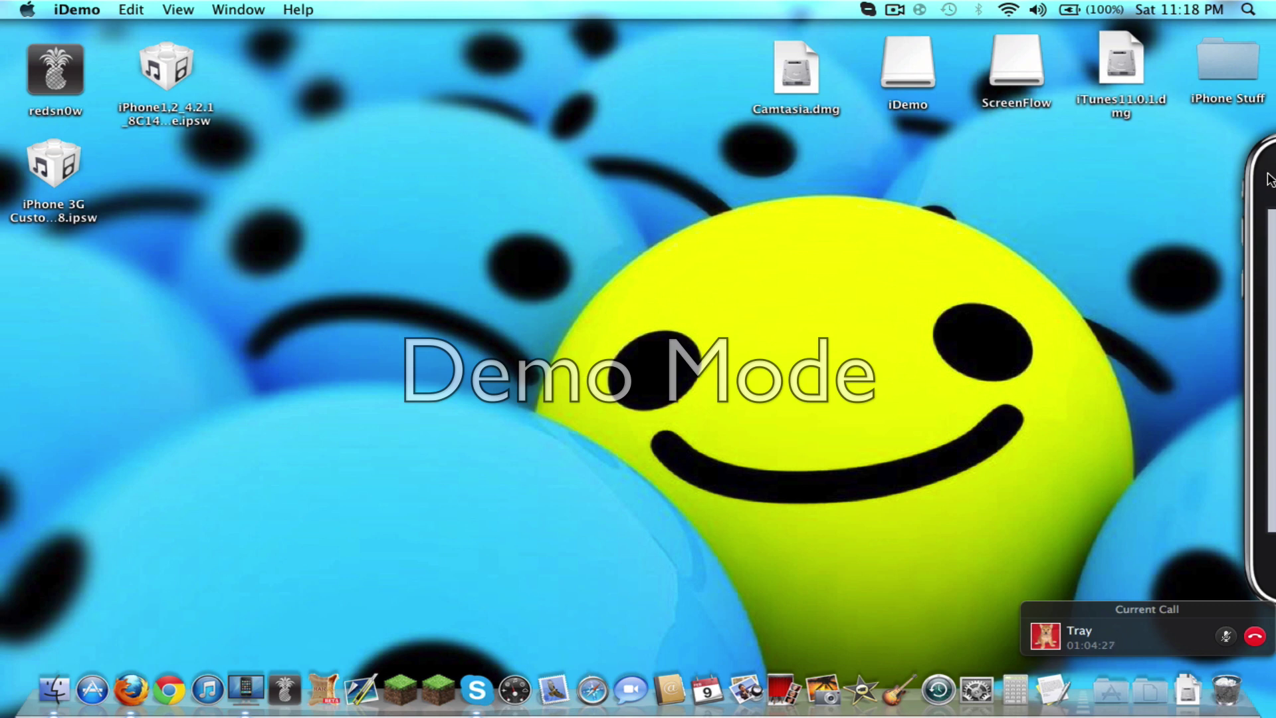
drag(1266, 174, 1270, 147)
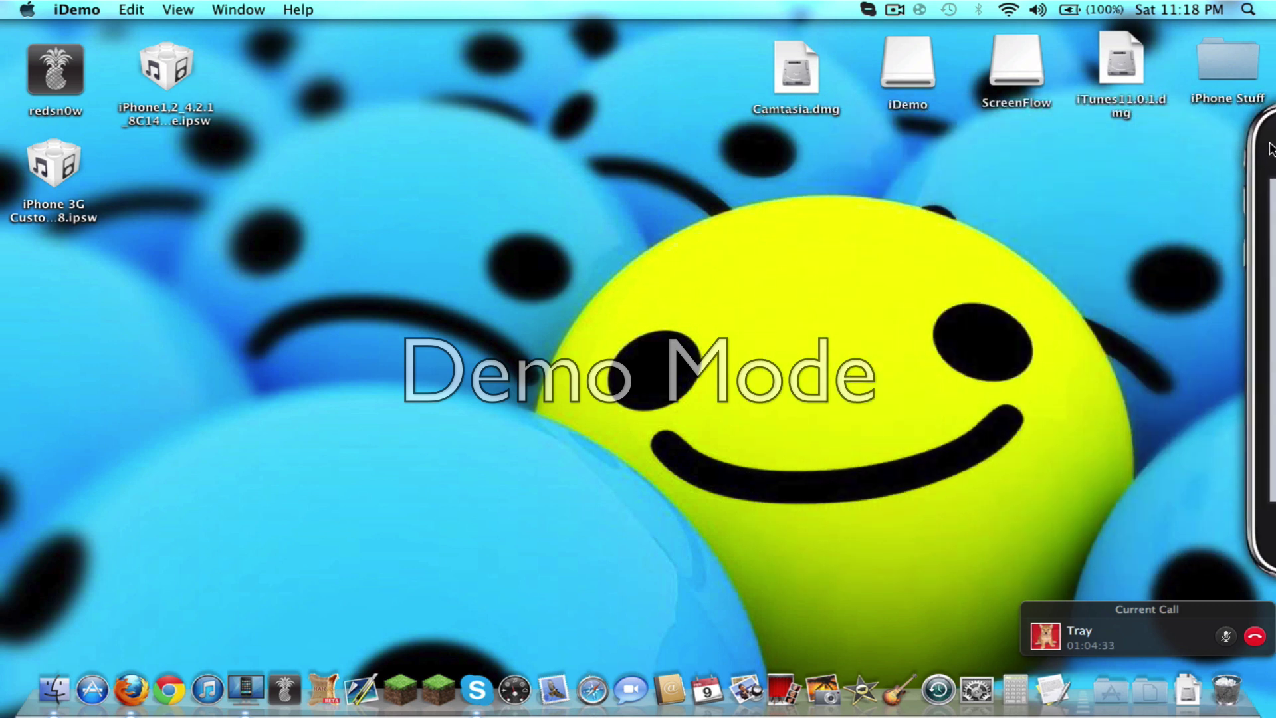
click(1050, 269)
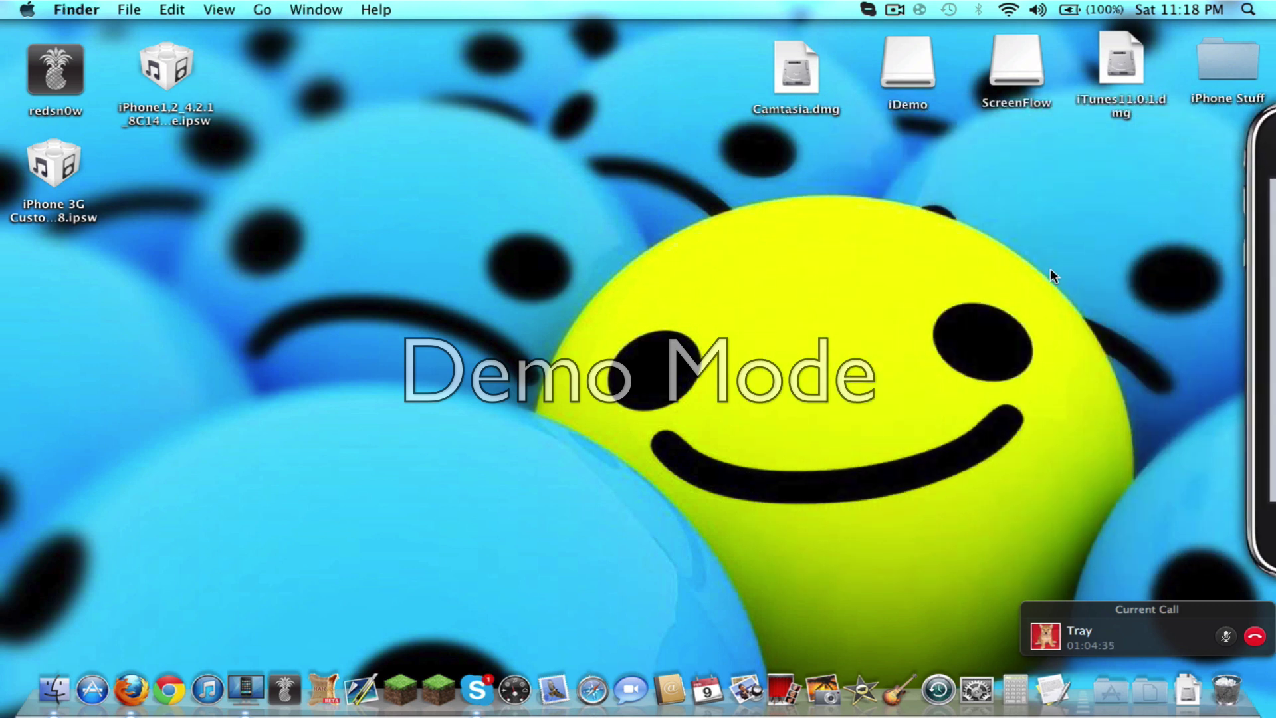
drag(1050, 269, 340, 392)
click(898, 11)
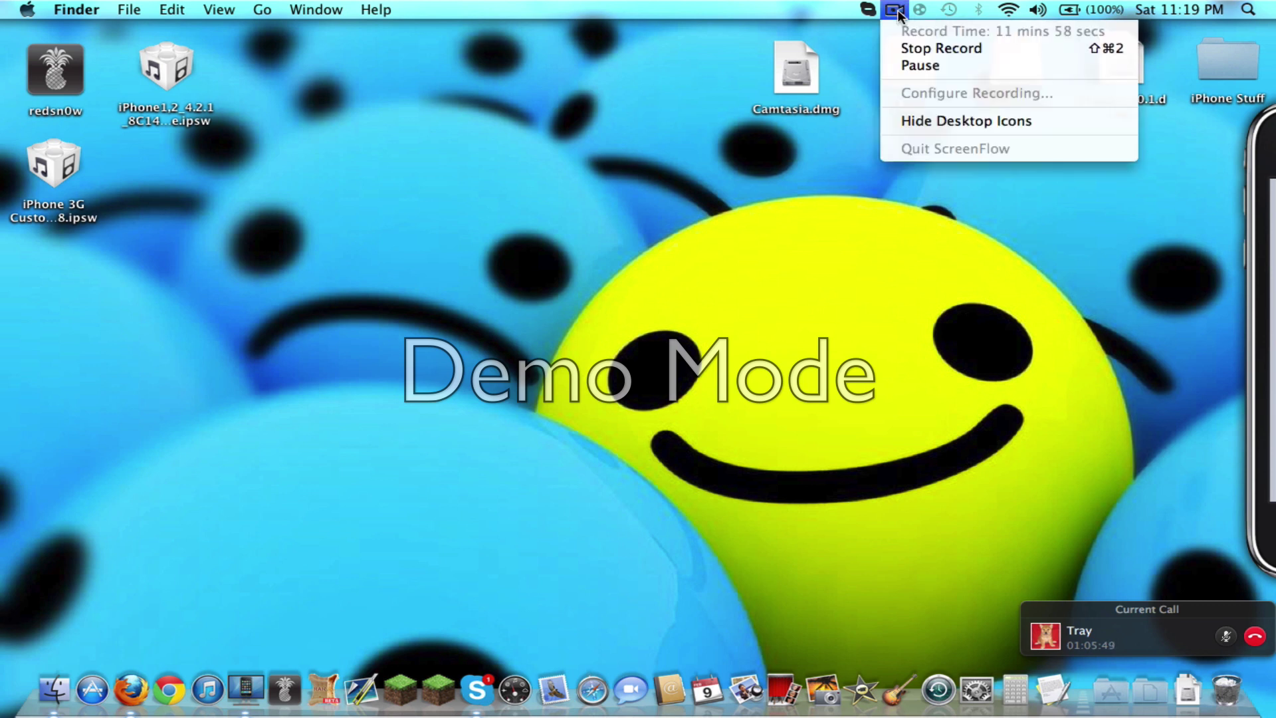